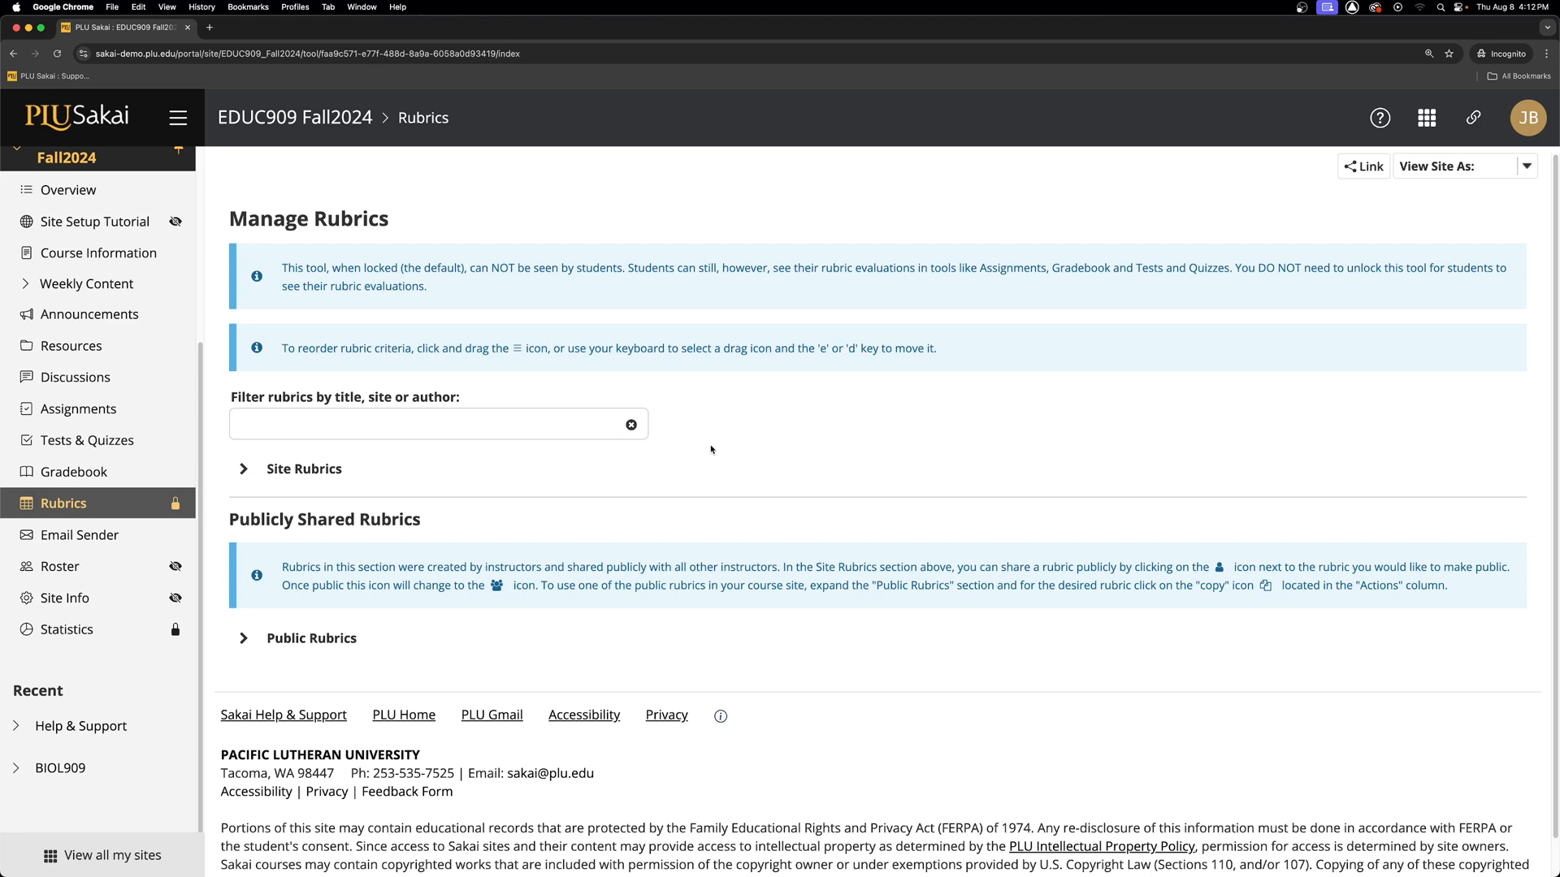
- Expand the site rubrics and add a new rubric titled "Online Discussion"
left_click(323, 471)
left_click(379, 695)
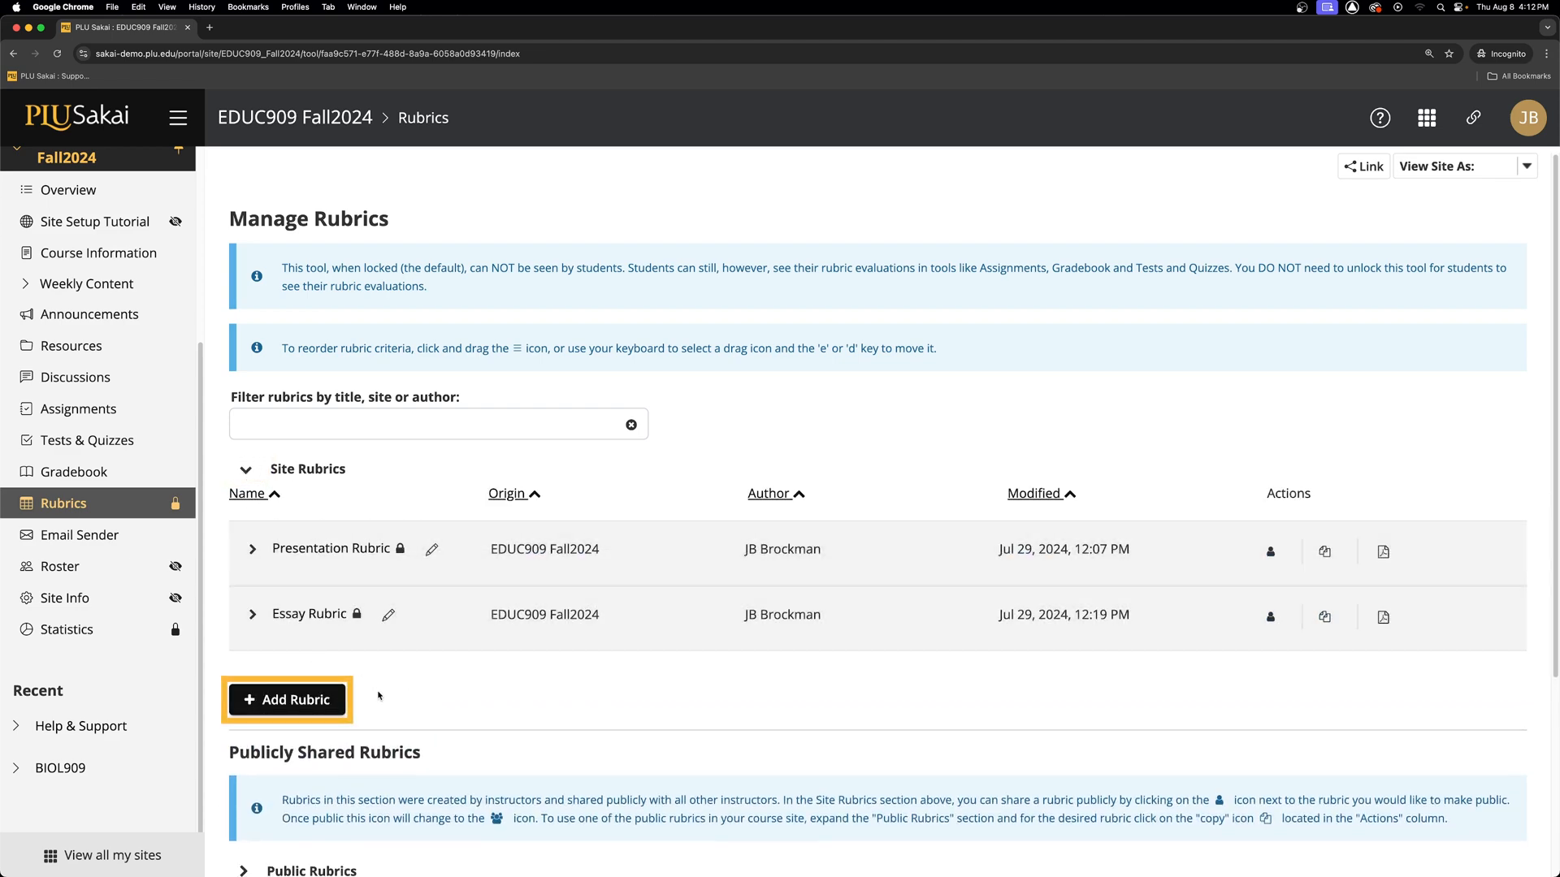
left_click(329, 703)
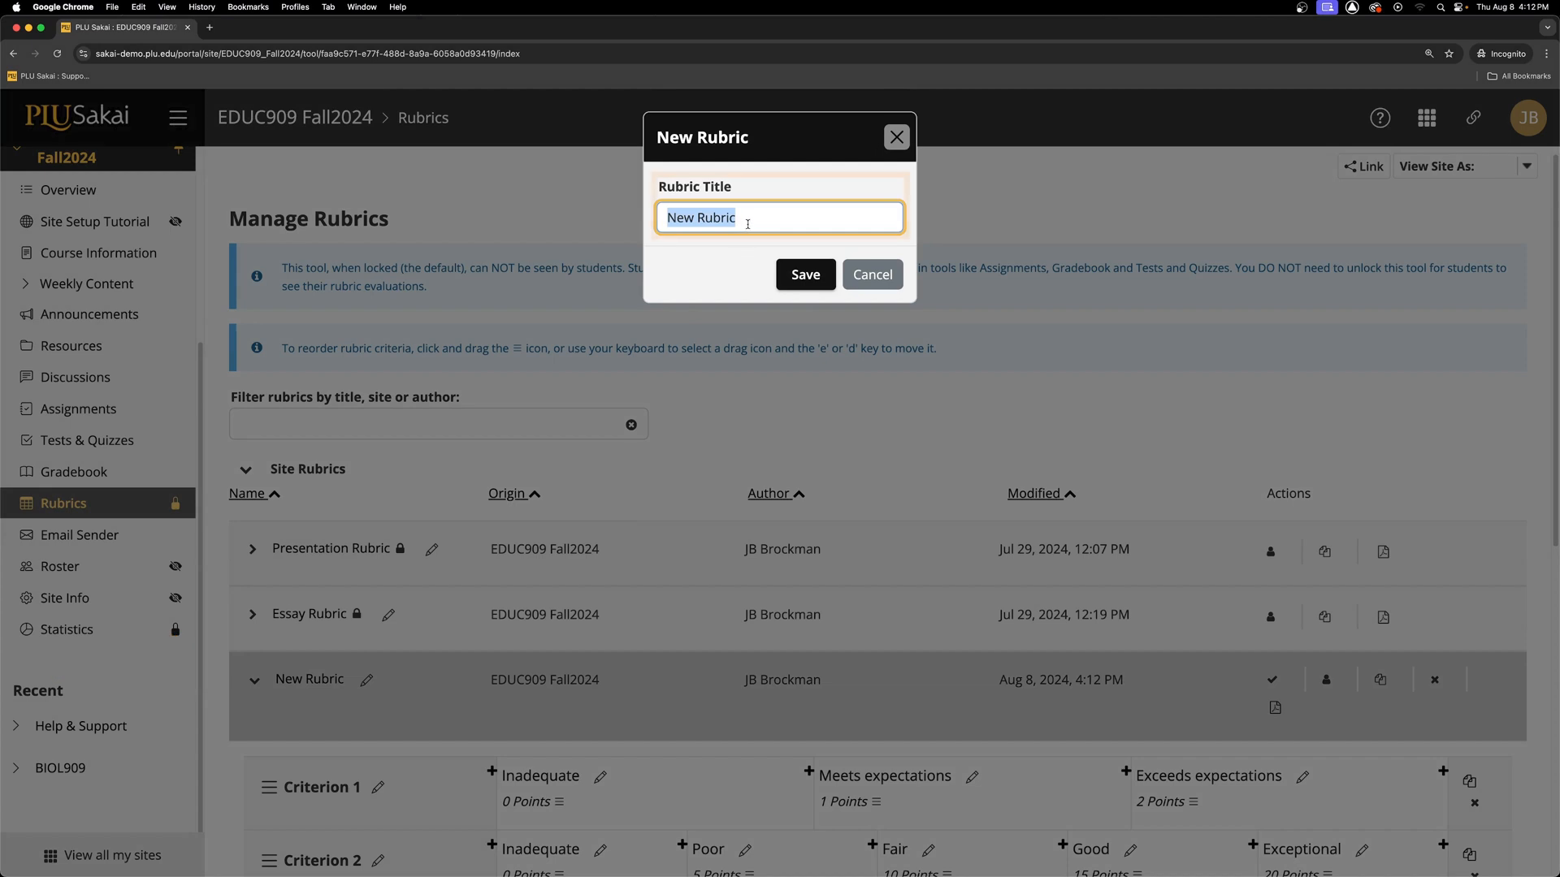
type("Online Di")
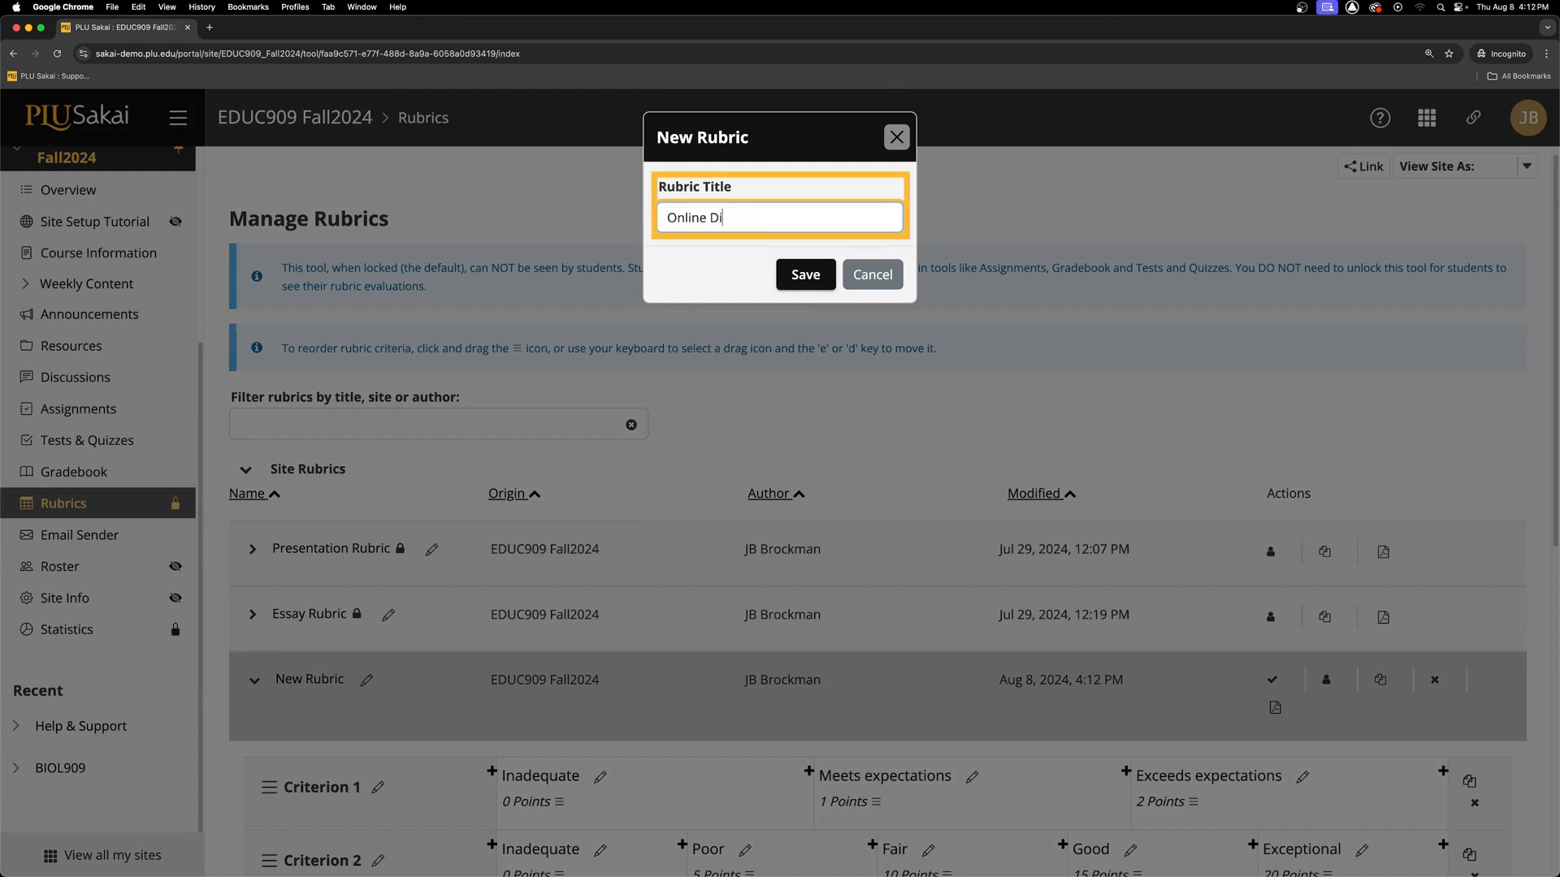
type("scussion")
key("Tab")
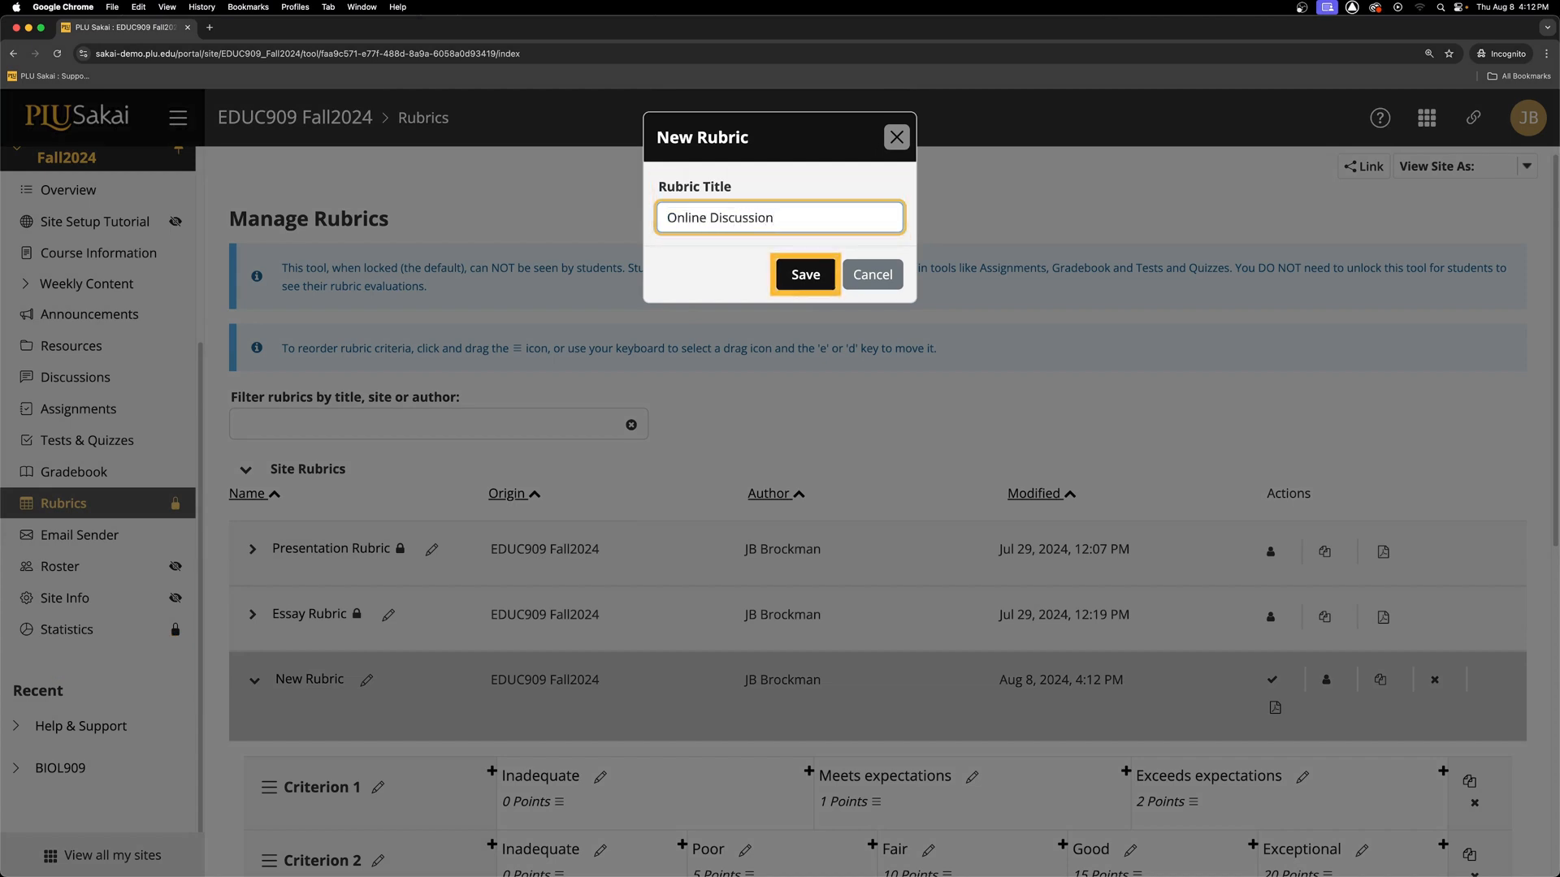
left_click(800, 282)
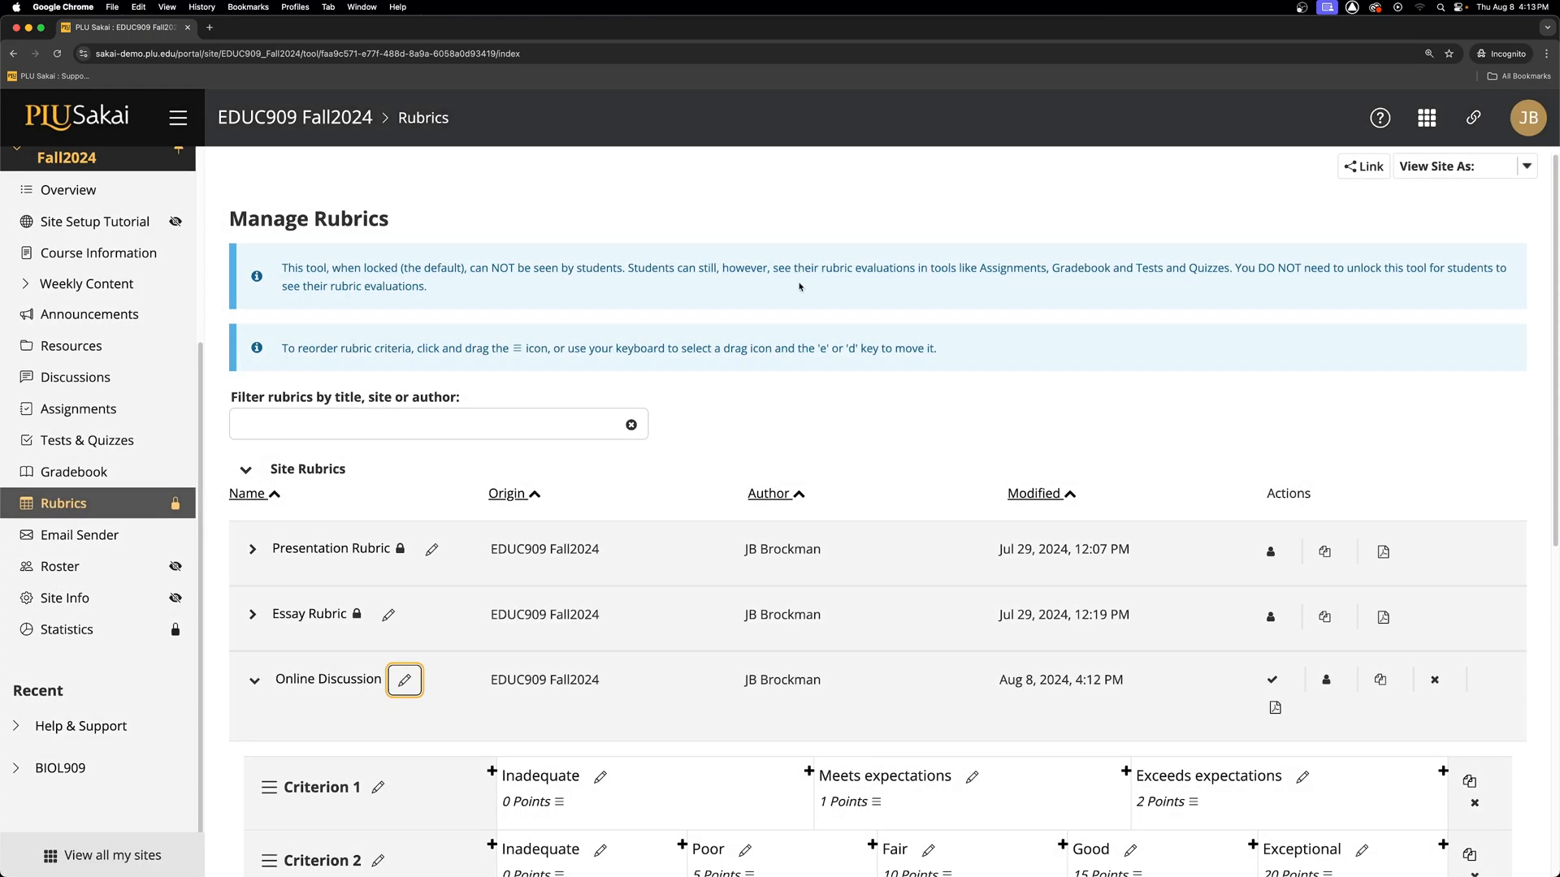
- Delete Criterion 2 from the Online Discussion rubric
left_click(915, 403)
scroll(1446, 366, "down", 5)
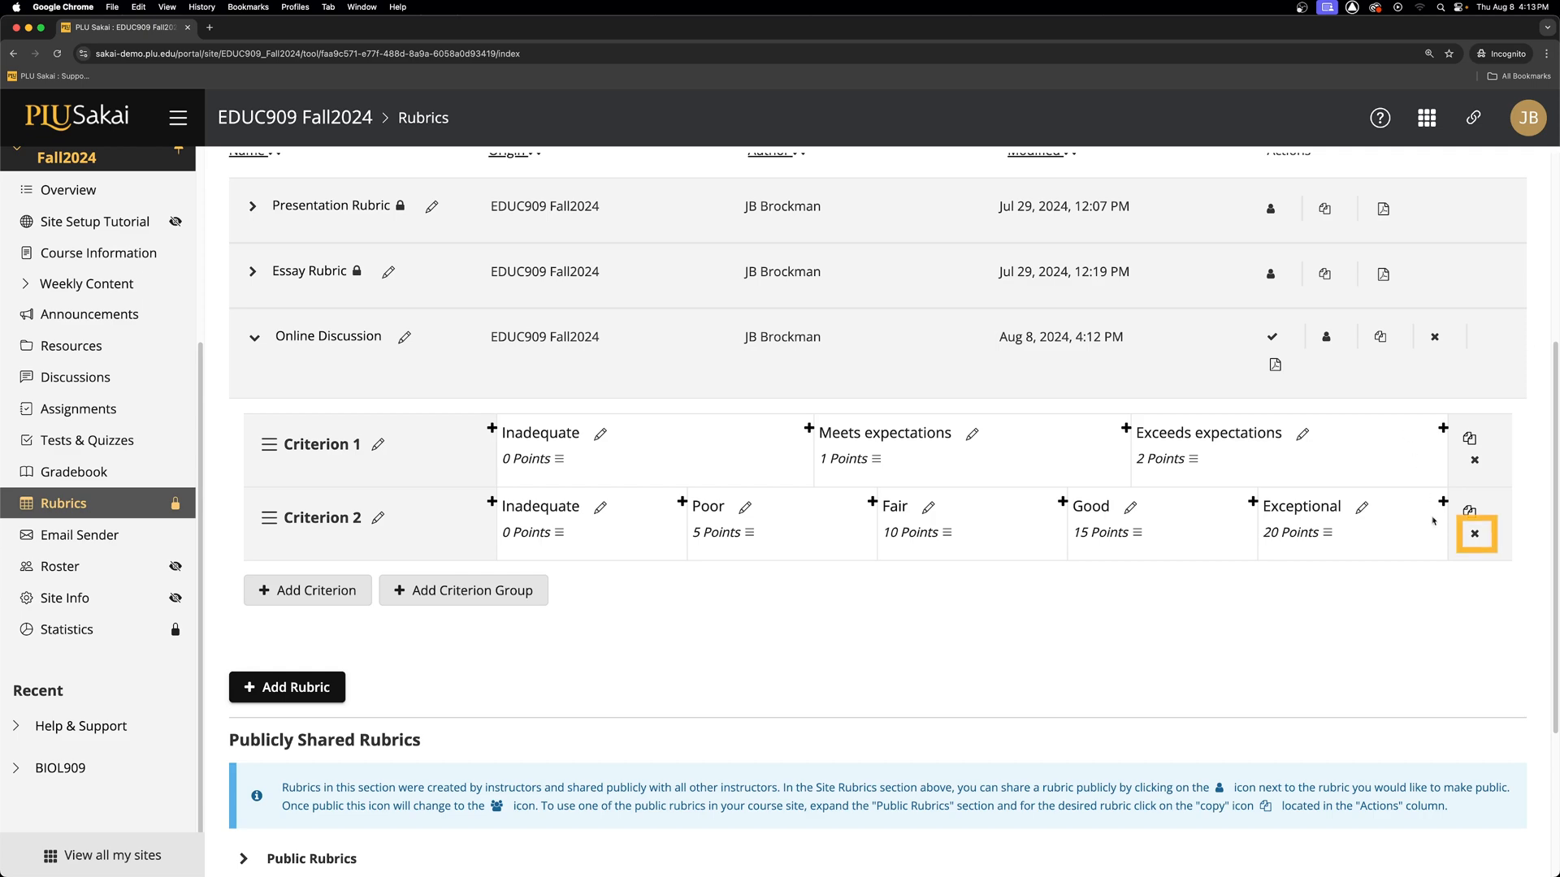
left_click(1473, 534)
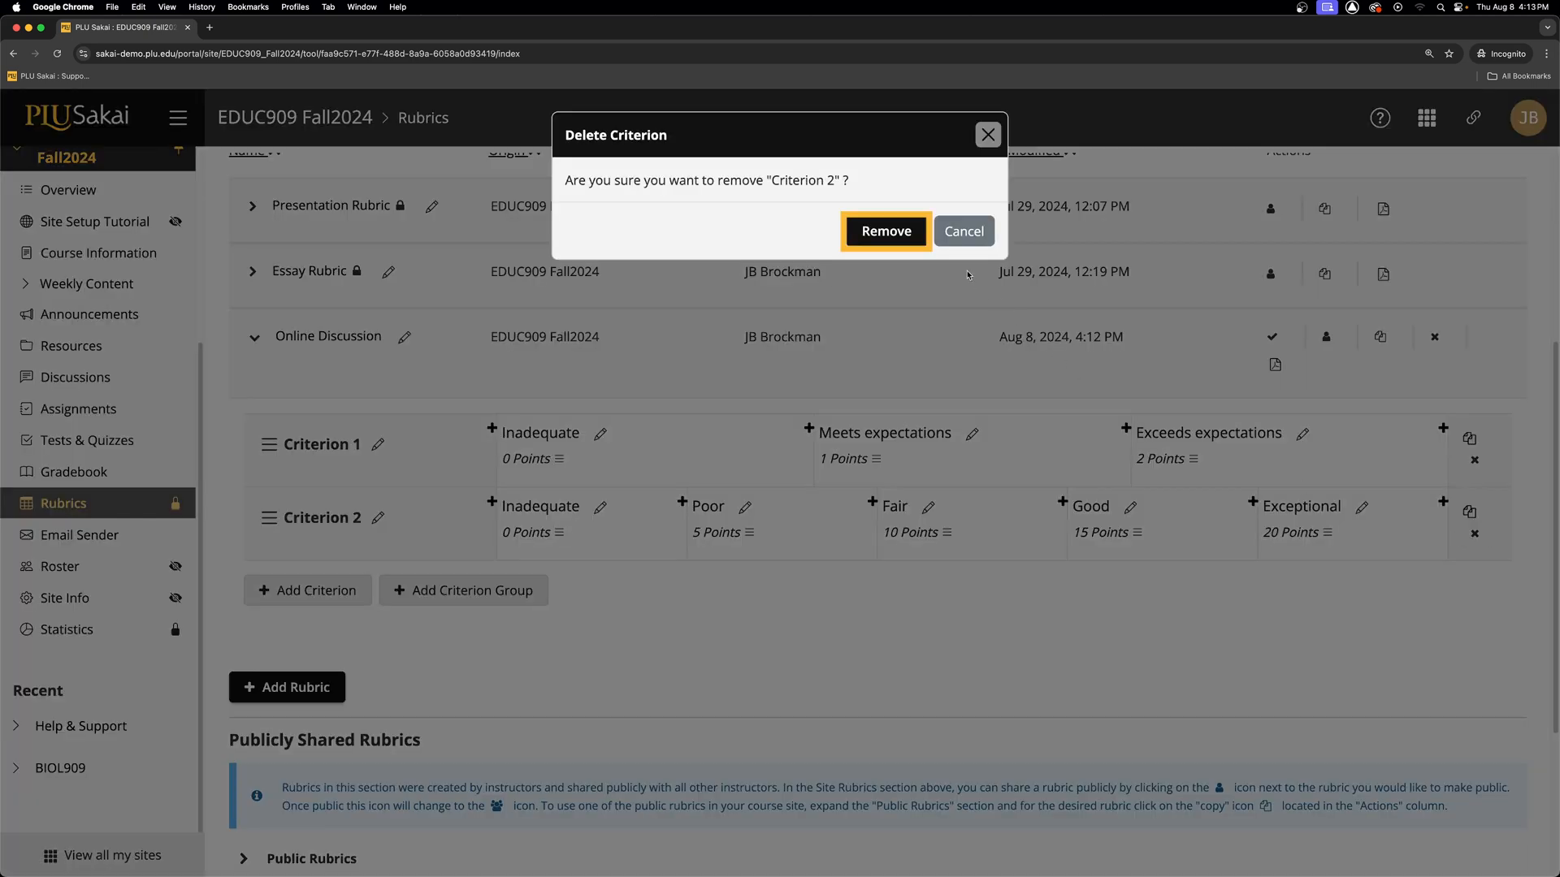
left_click(910, 234)
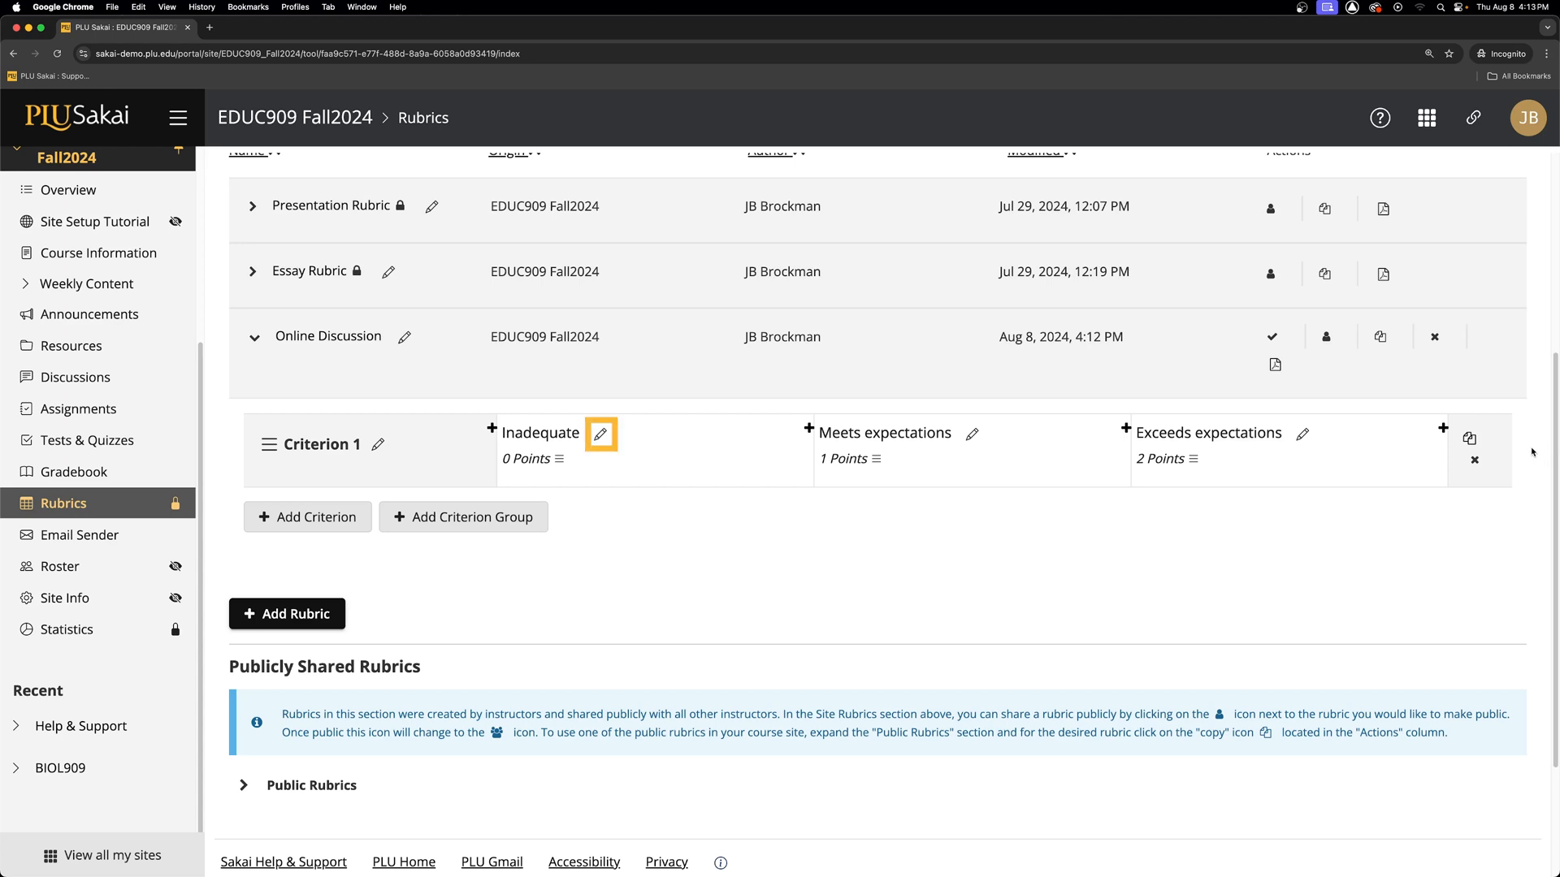
- Retitle Criterion 1's Inadequate rating as "Basic" and set it to 3 points, leaving its description empty
left_click(599, 435)
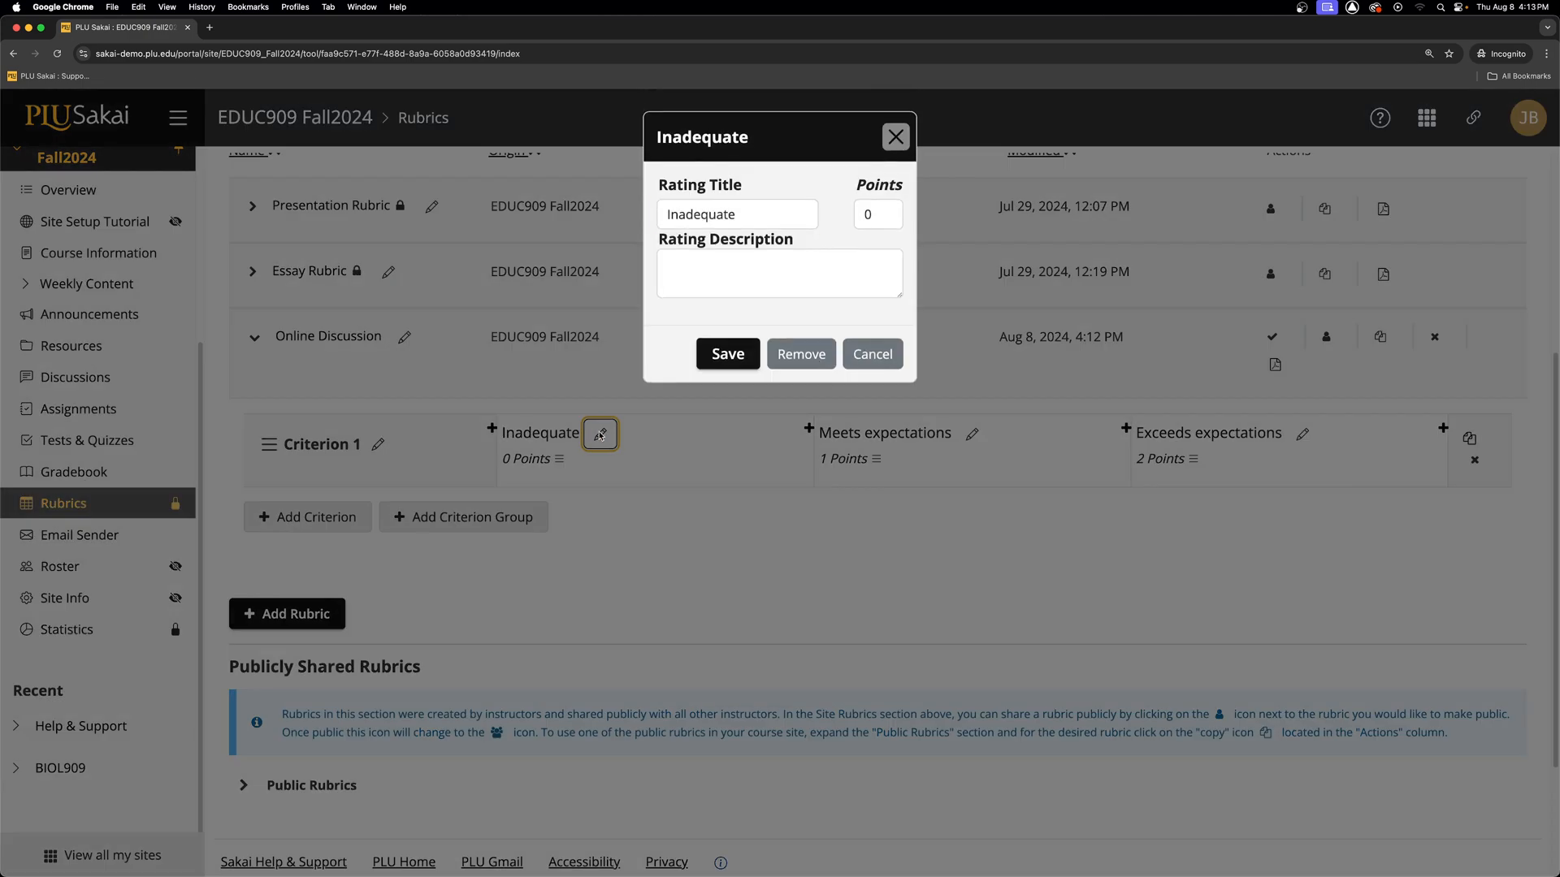
type("Basic")
key("Tab")
type("3")
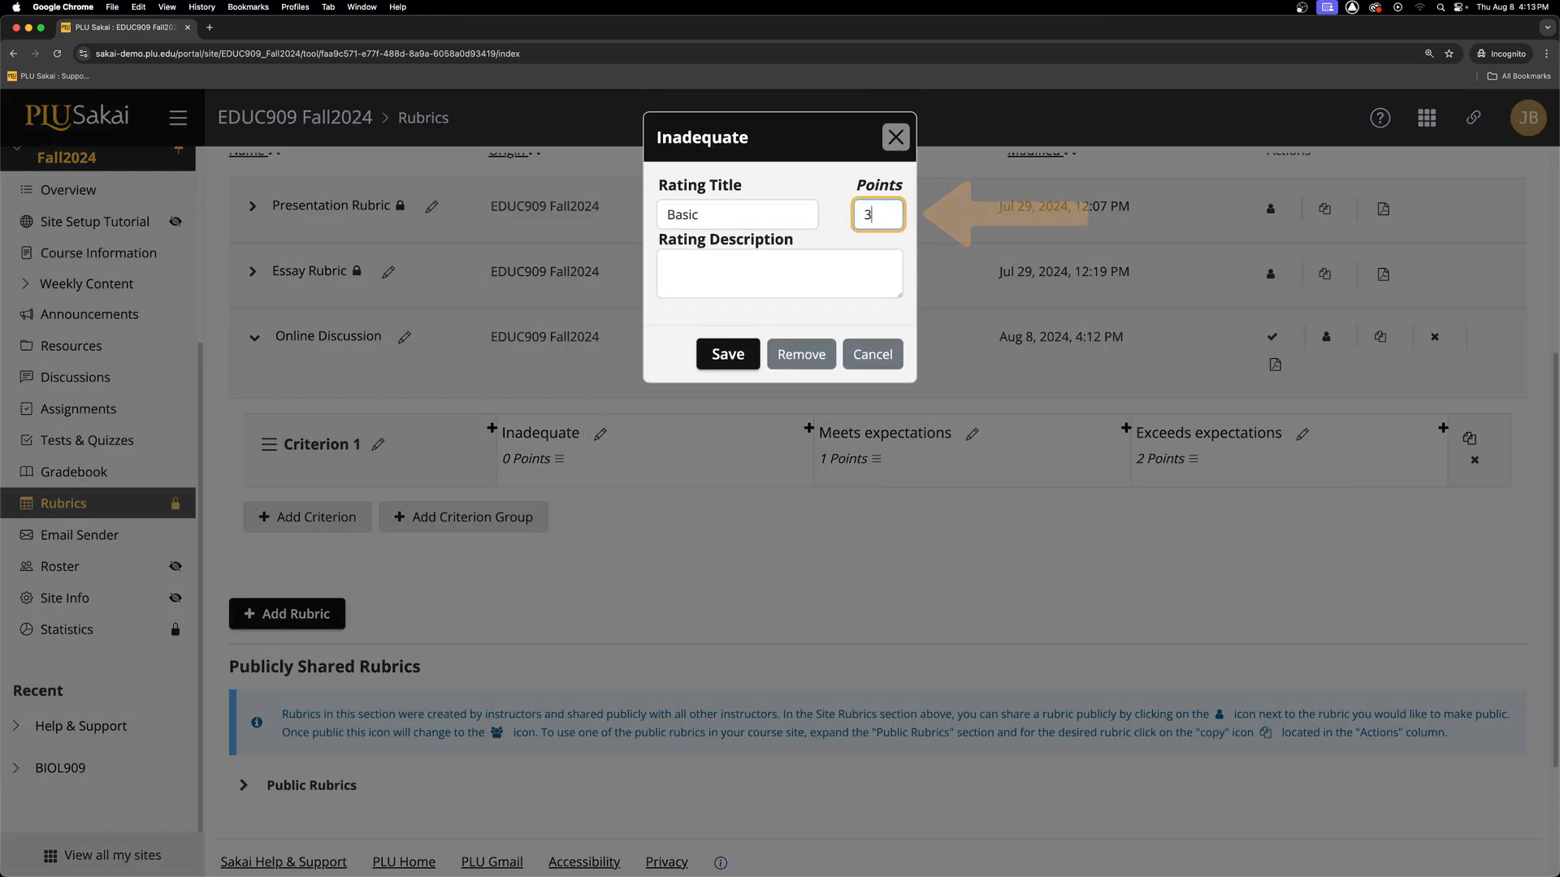
left_click(831, 270)
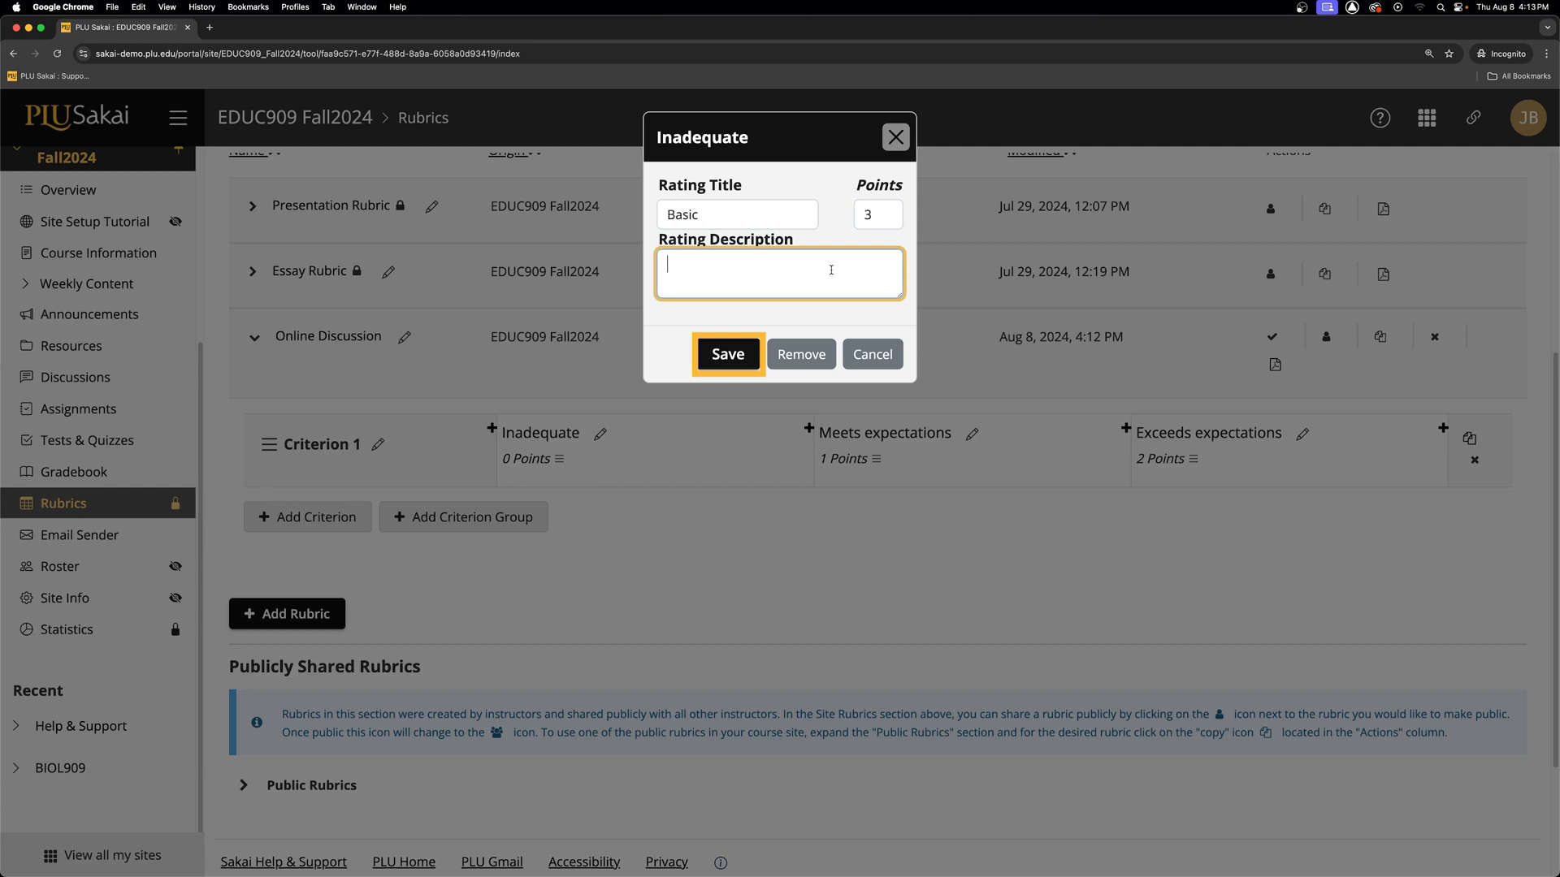
left_click(727, 355)
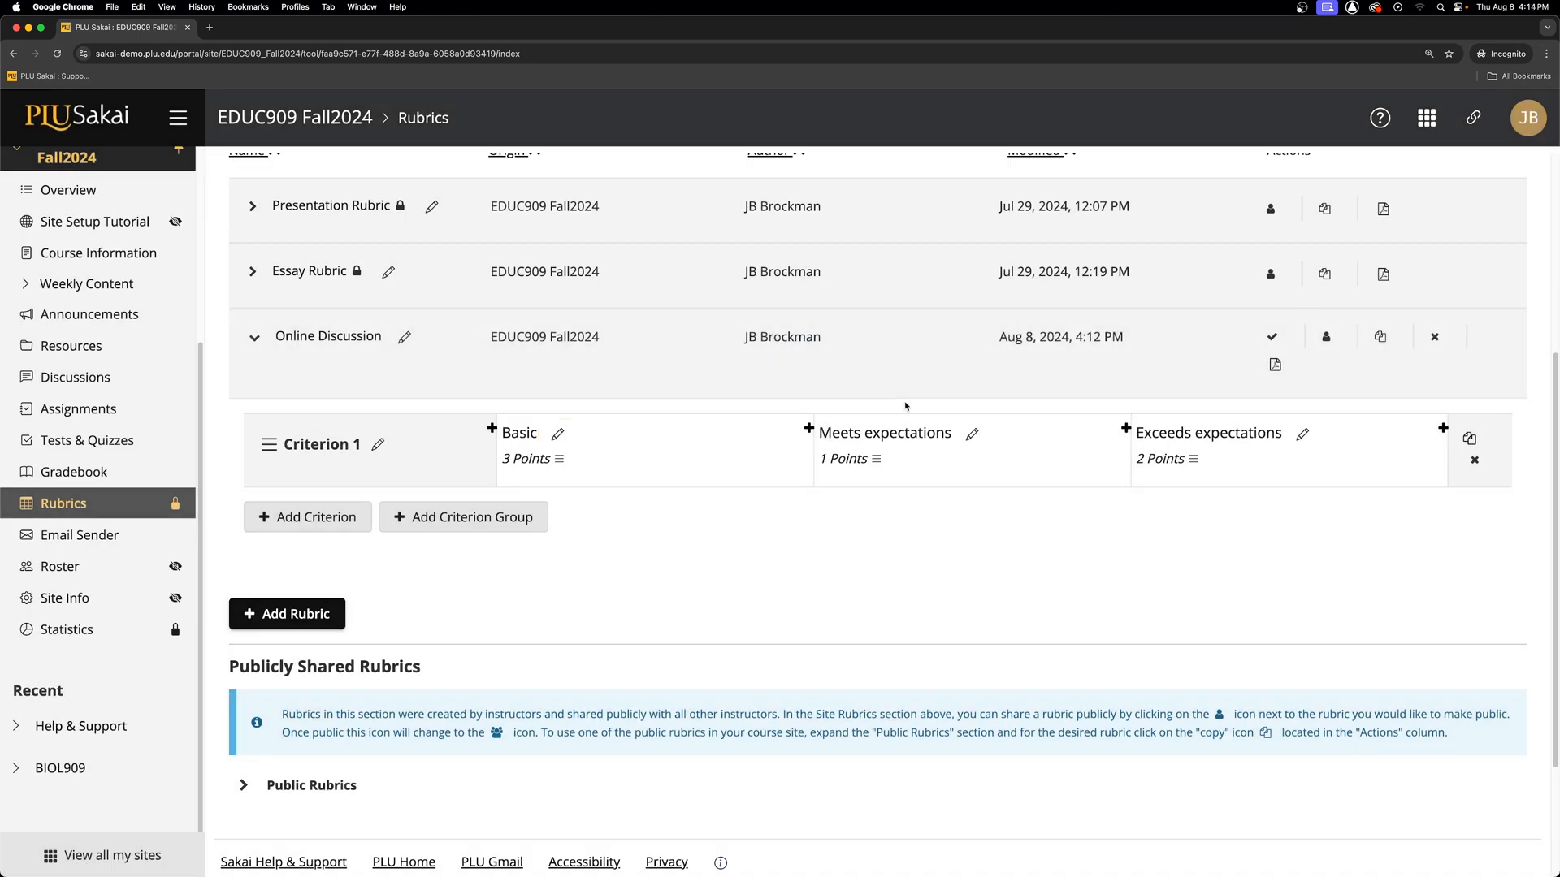
- Retitle Criterion 1's Meets expectations rating as "Proficient" and set it to 4 points
left_click(971, 434)
type("Proficient")
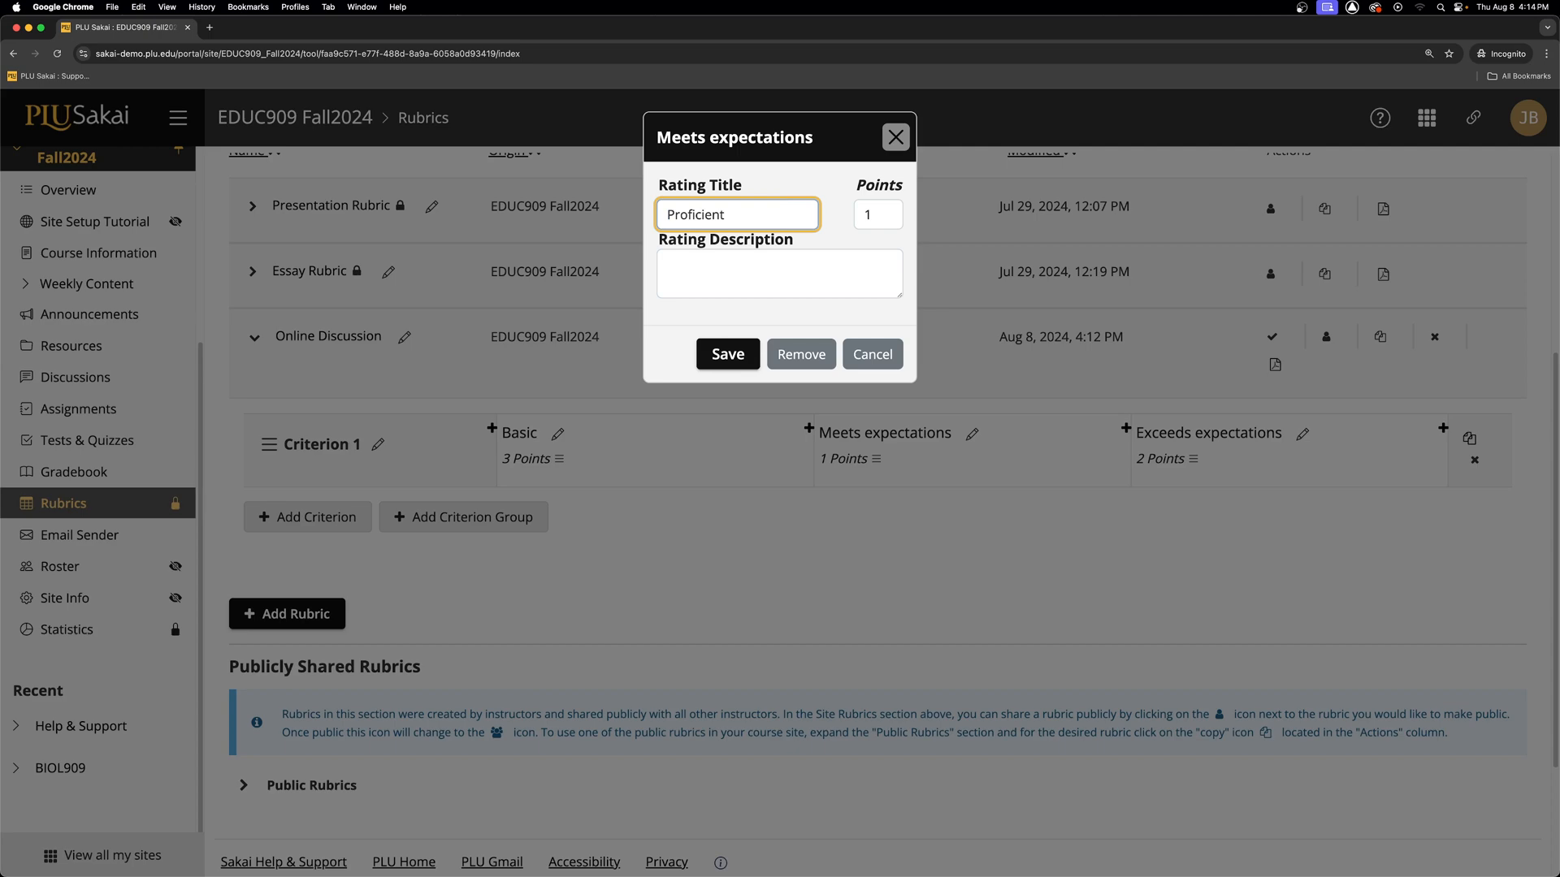
key("Tab")
type("4")
key("Return")
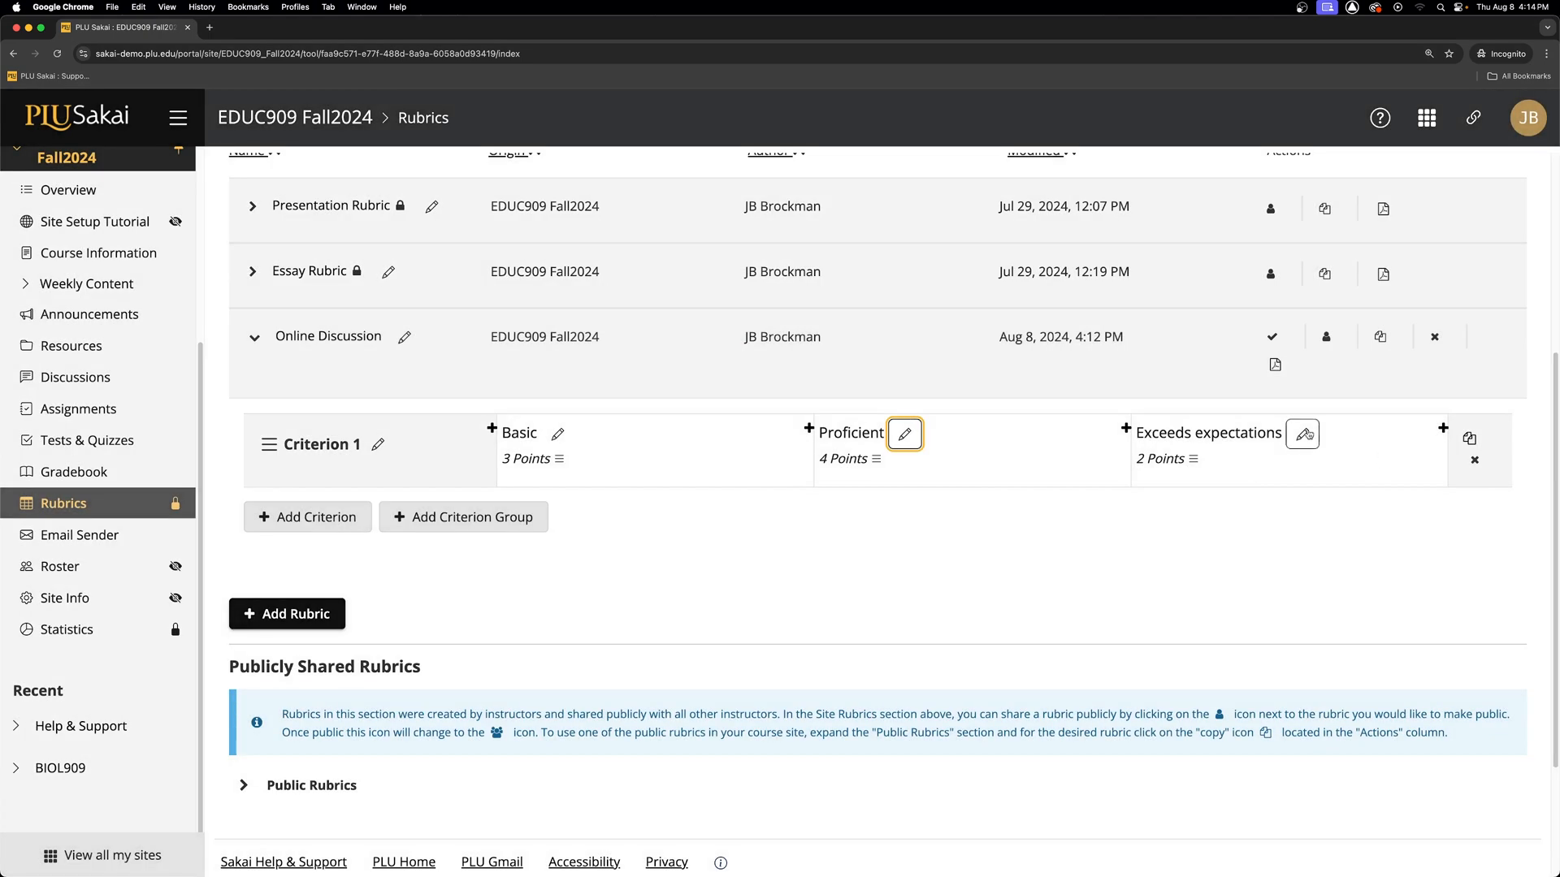
- Retitle Criterion 1's Exceeds expectations rating as "Advanced" and set it to 5 points
left_click(1302, 434)
type("Advanced")
key("Tab")
type("5")
left_click(731, 354)
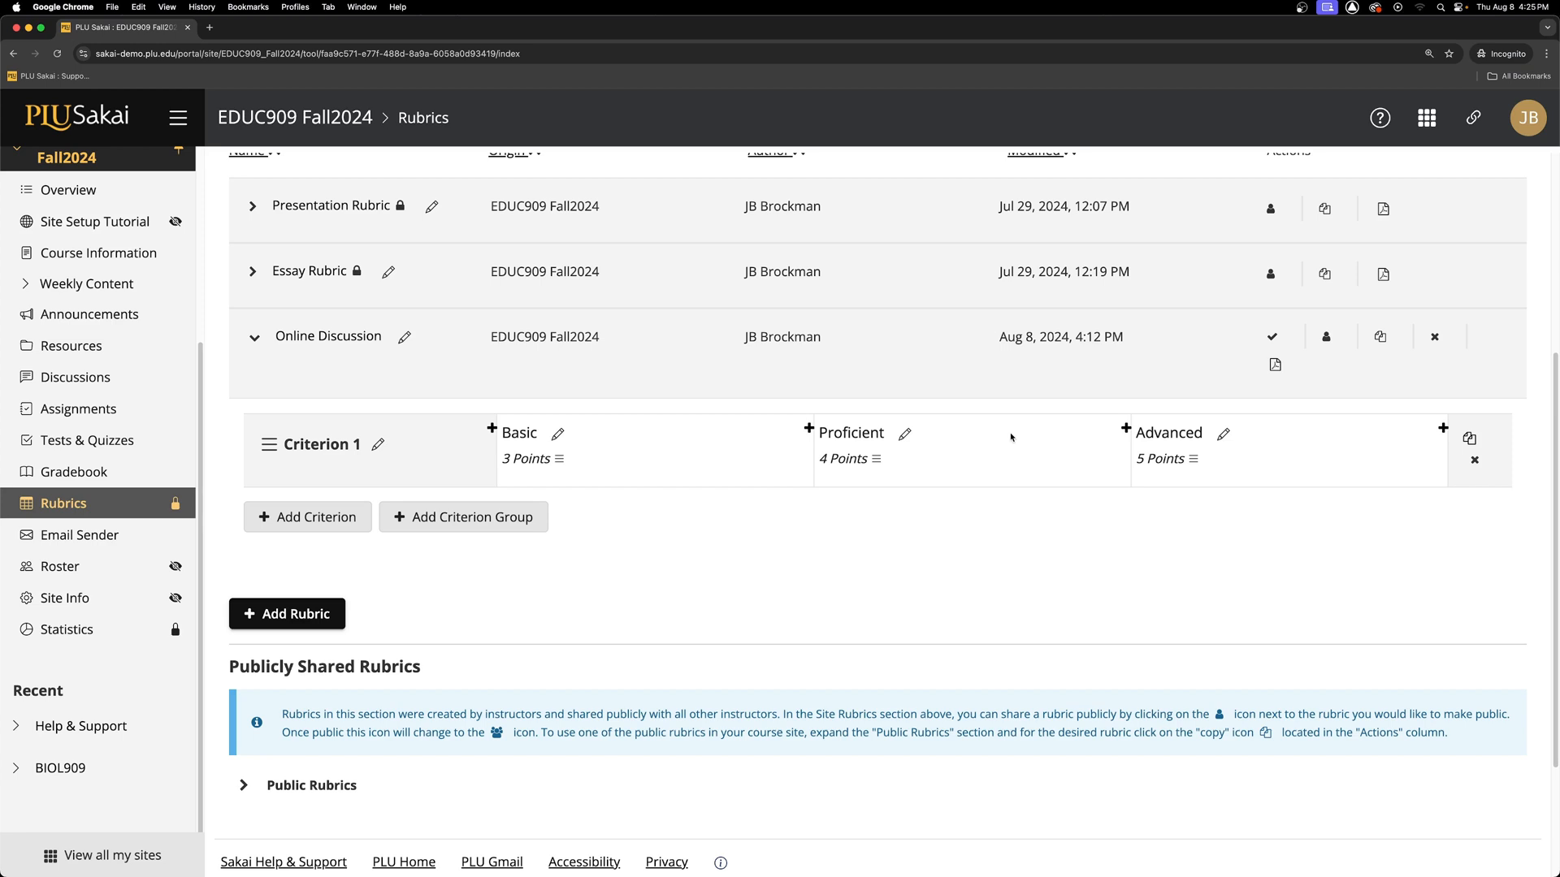
- Make three copies of Criterion 1 in the Online Discussion rubric
left_click(1468, 438)
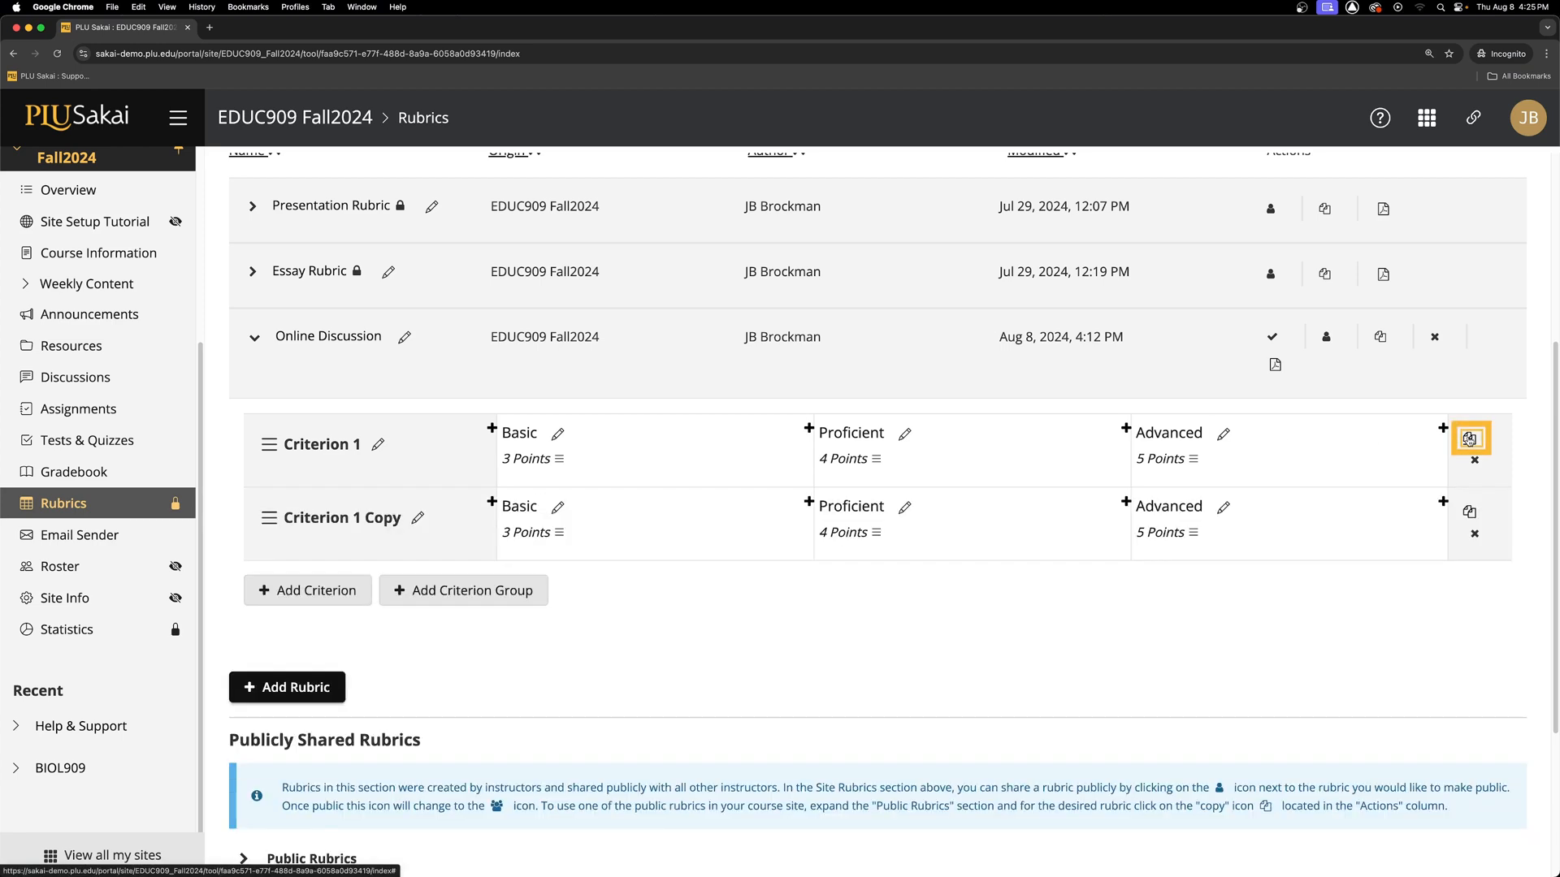
left_click(1468, 438)
left_click(1468, 438)
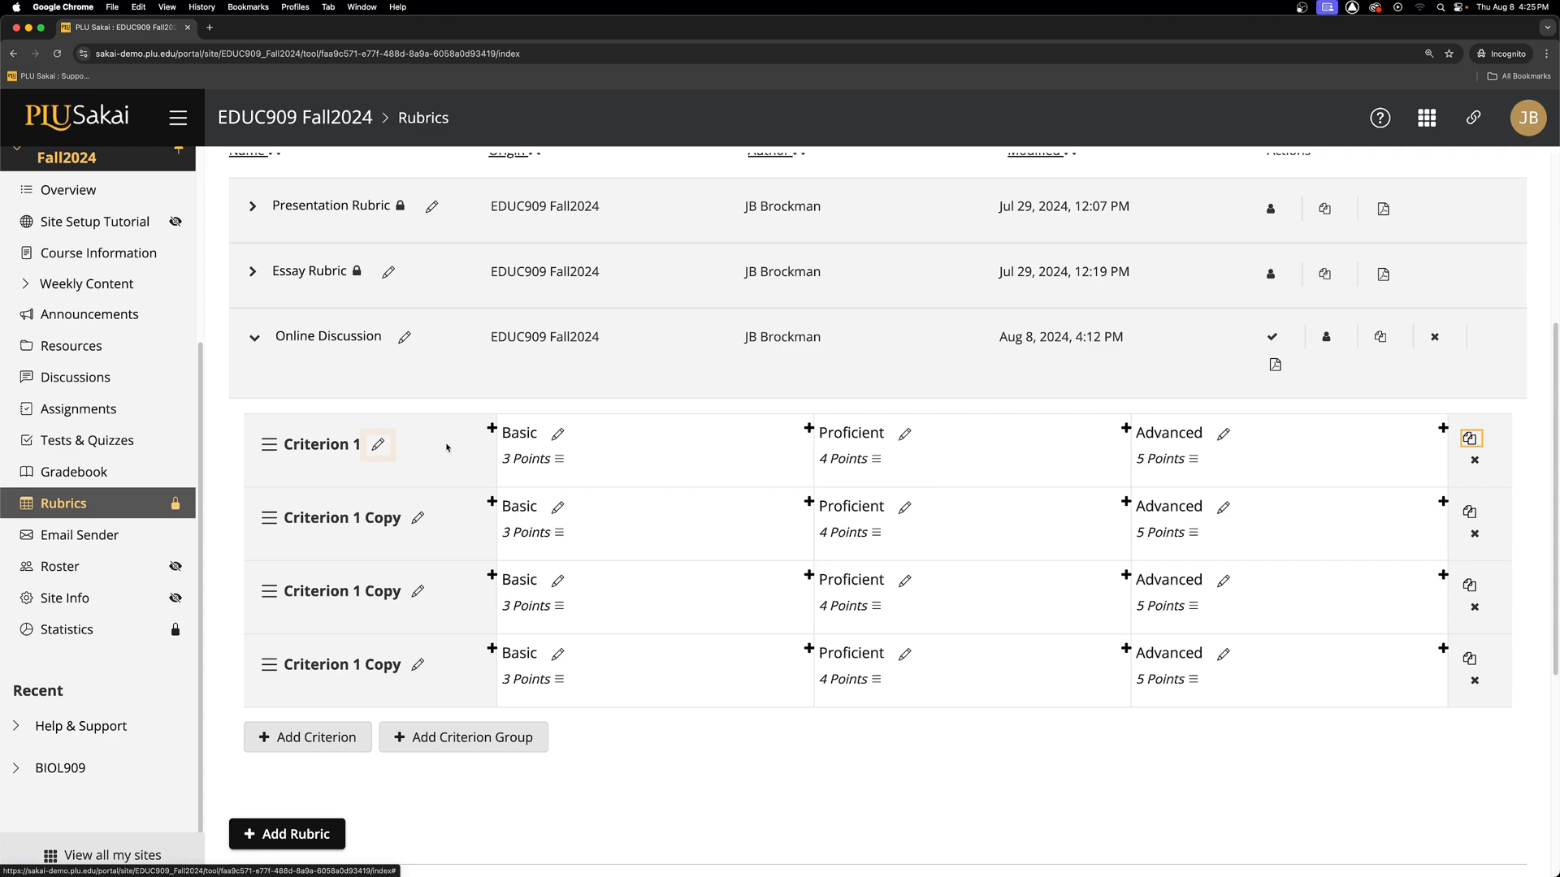
- Rename Criterion 1 as "Depth of Understanding" and save it
left_click(378, 445)
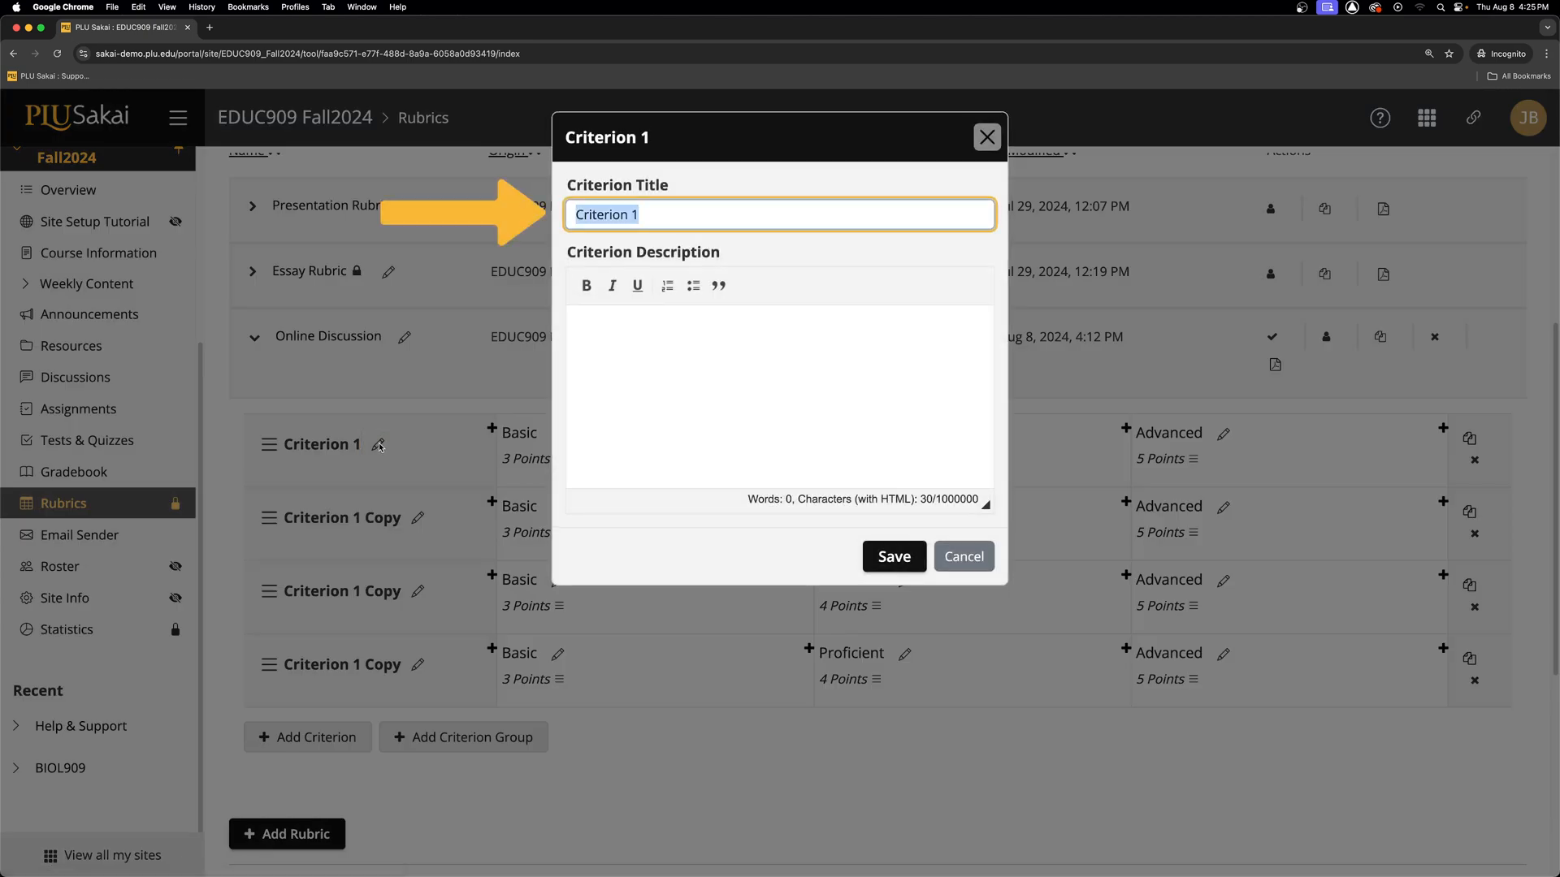
type("Depth of Understanding")
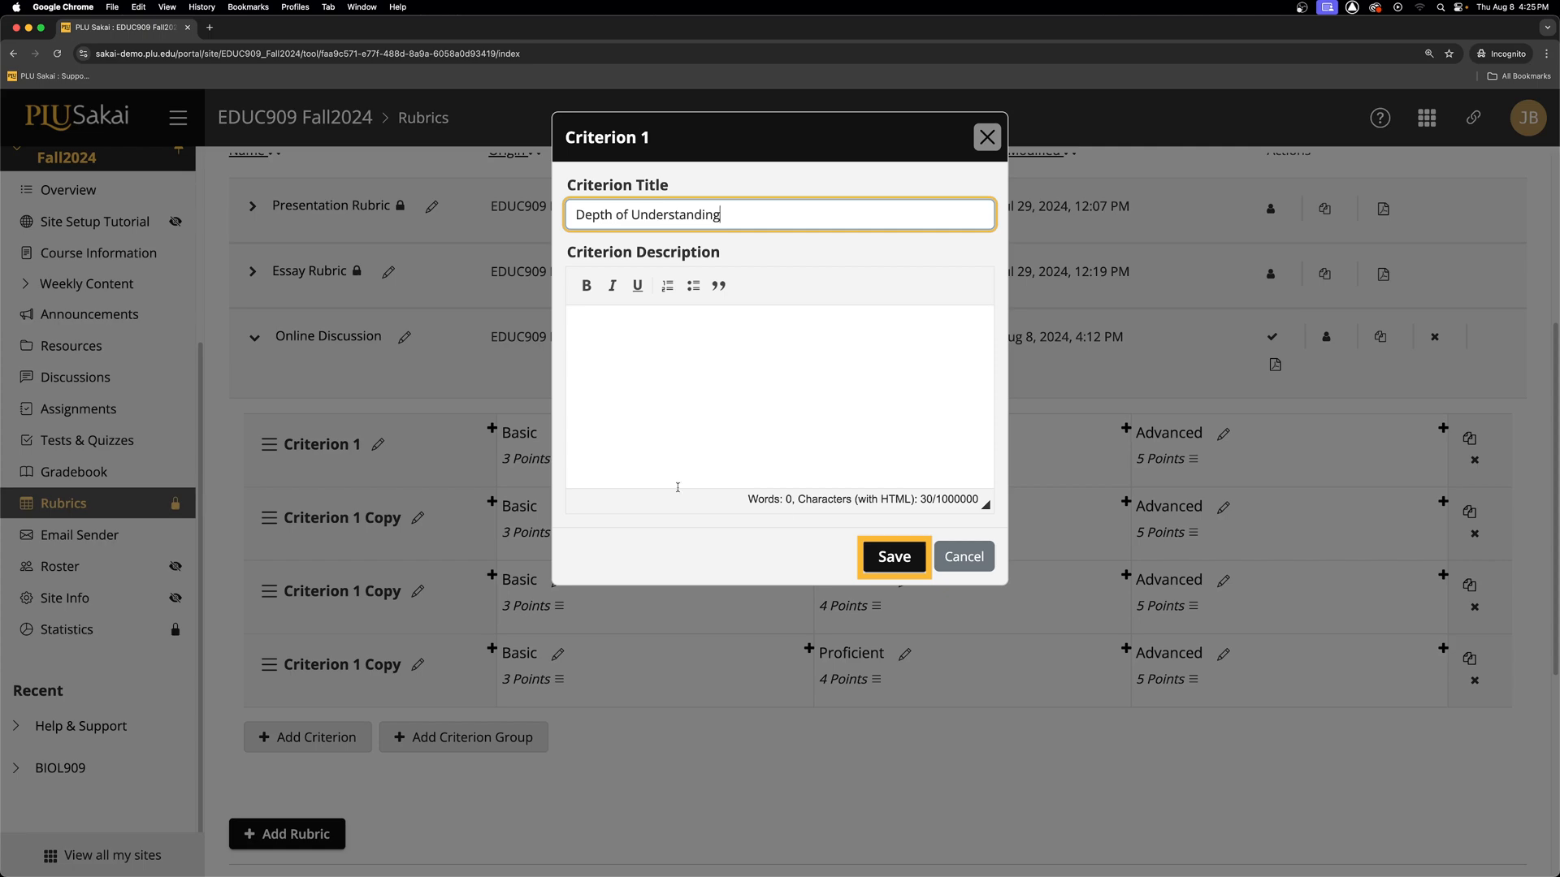
left_click(893, 556)
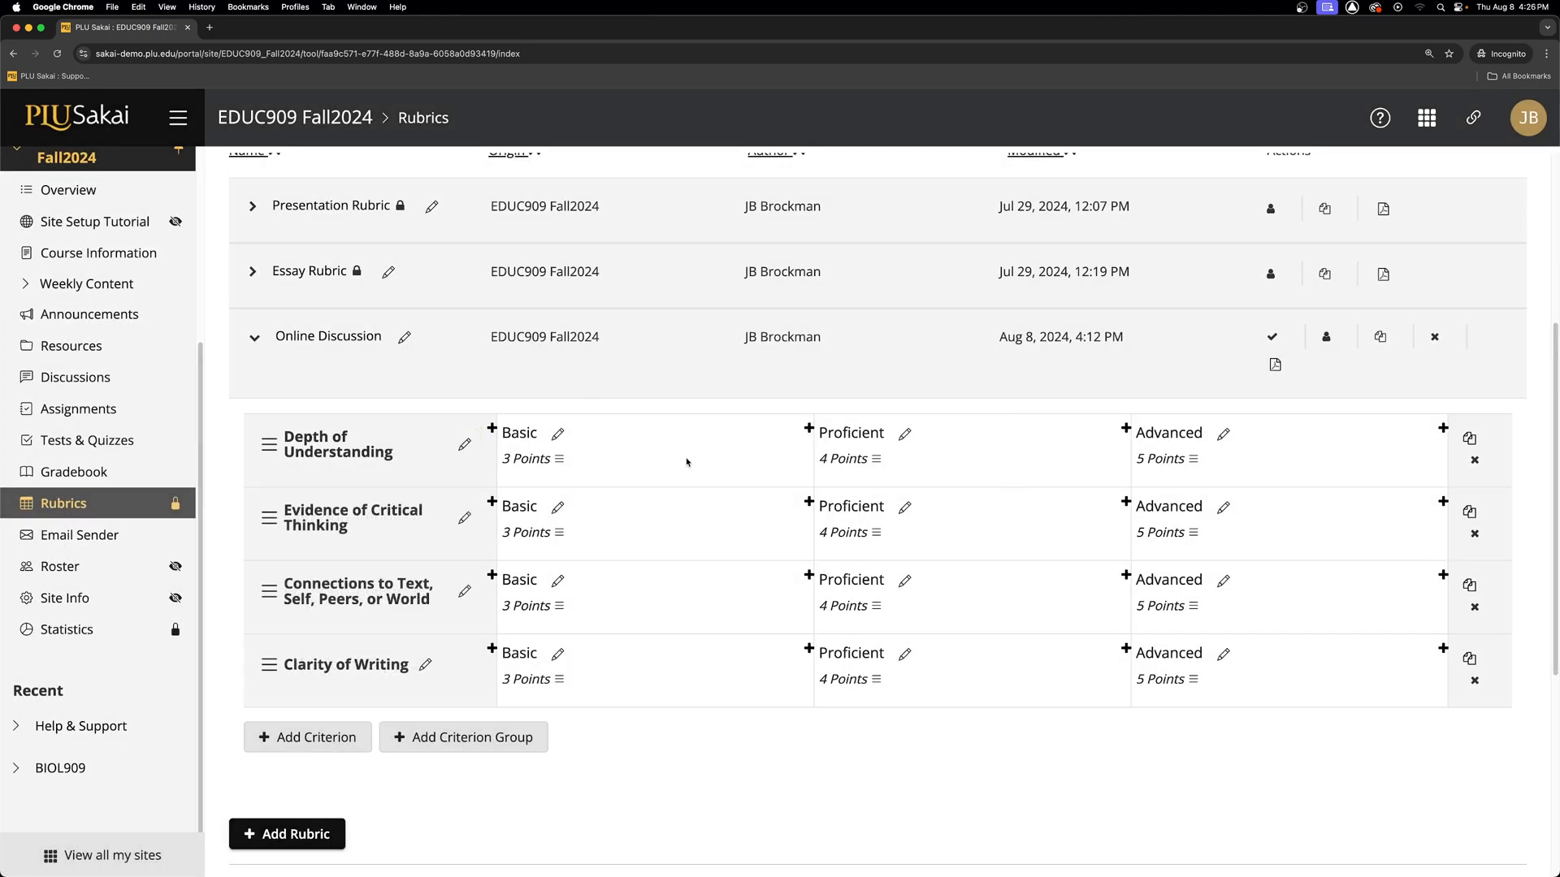
- Paste the description beginning "Response may include misinterpretations of key concepts" into the Basic rating of Depth of Understanding and save it
left_click(558, 434)
left_click(737, 272)
key("super+v")
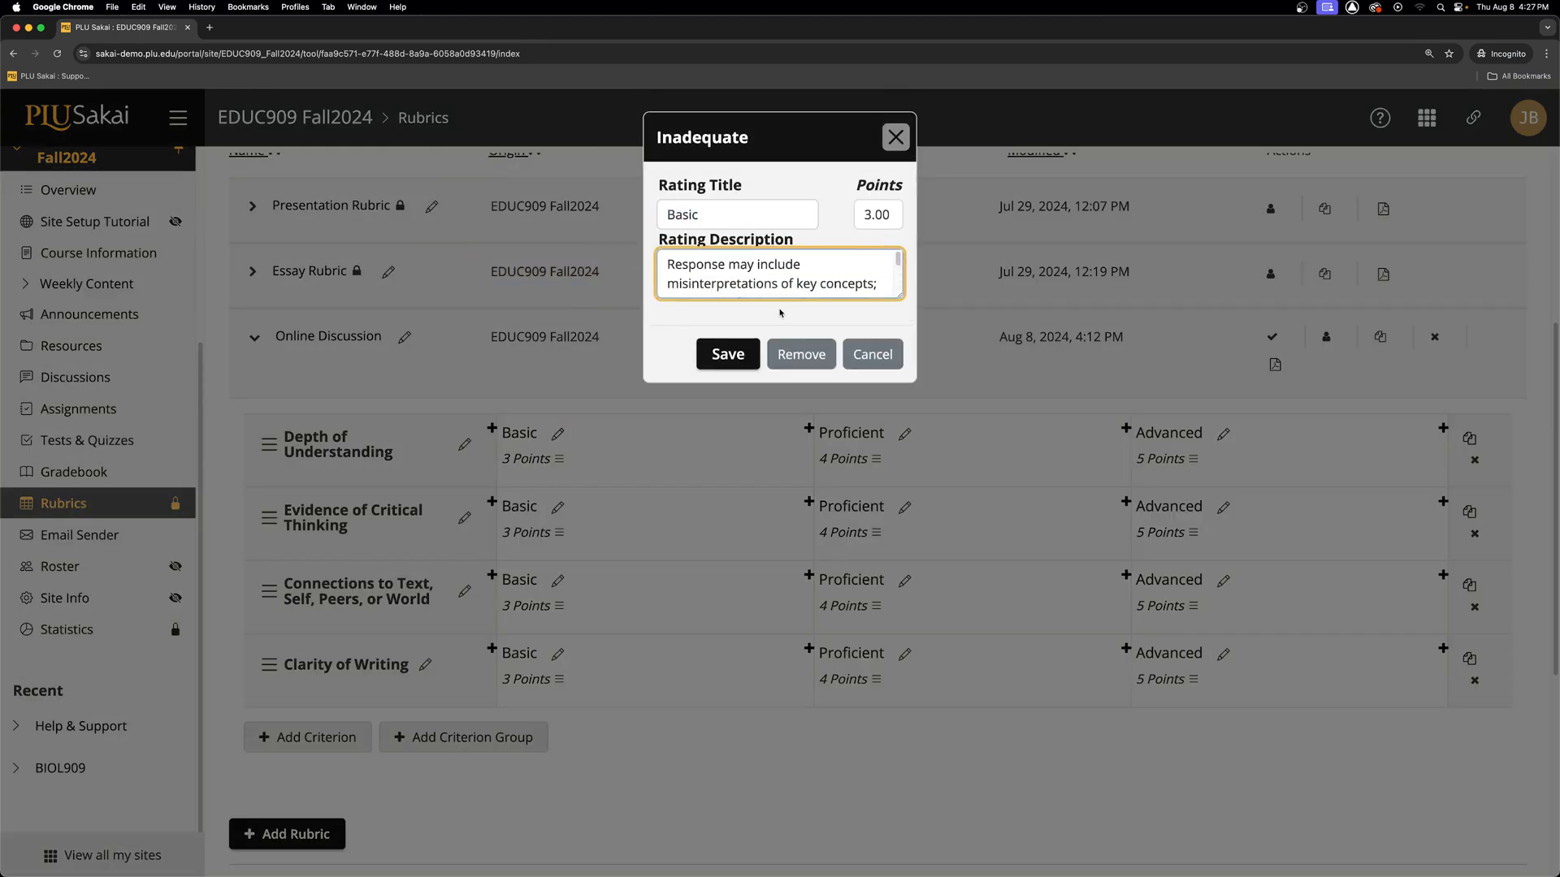
left_click(727, 353)
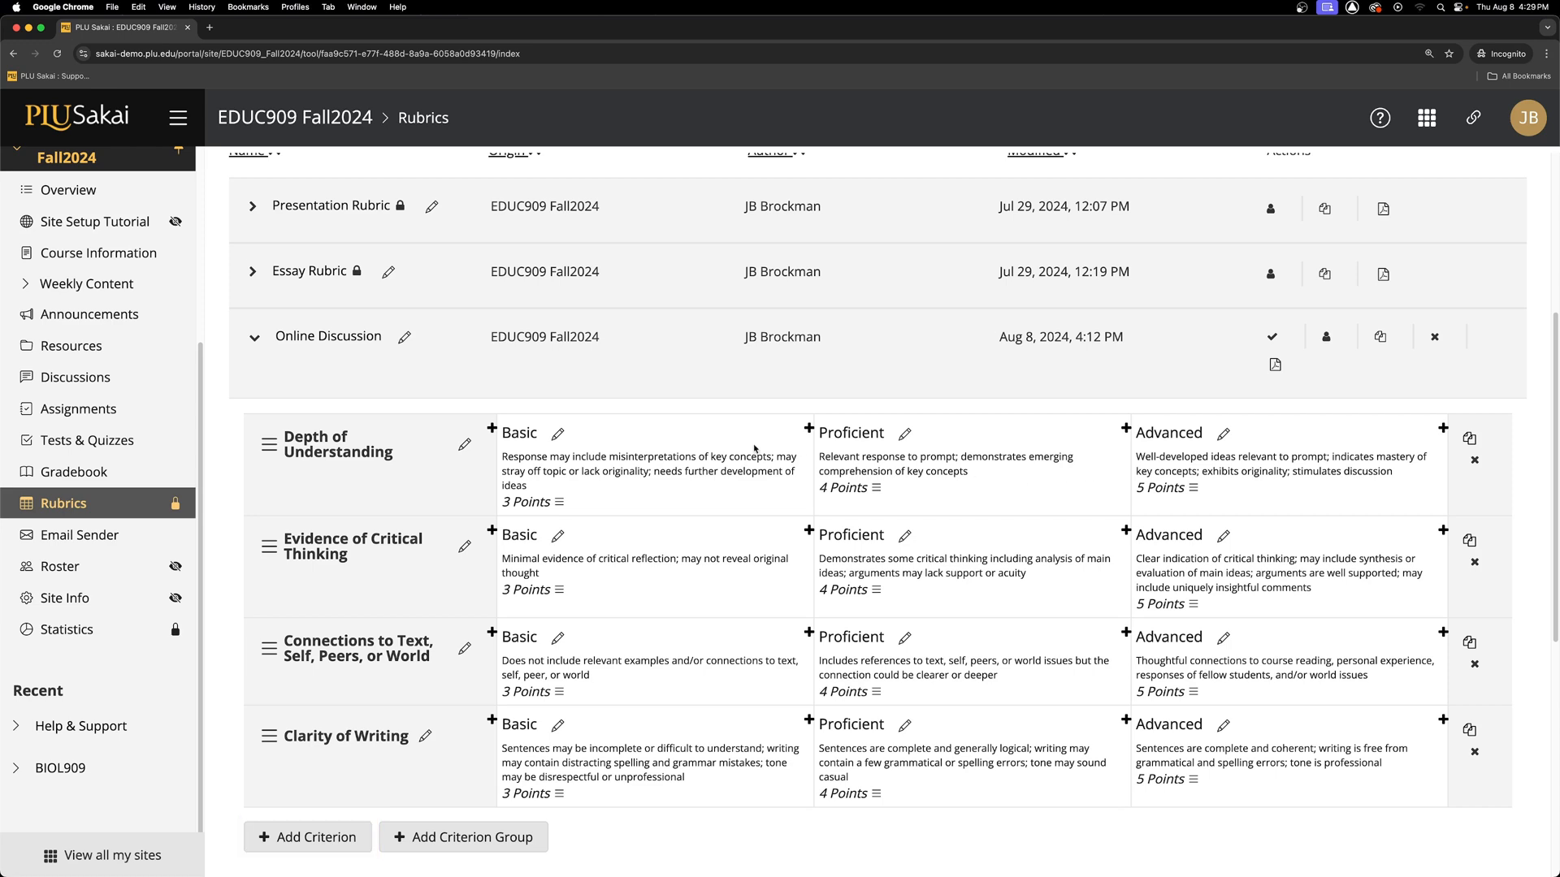
- Try adding a new rating ahead of Basic in the Depth of Understanding criterion
left_click(491, 429)
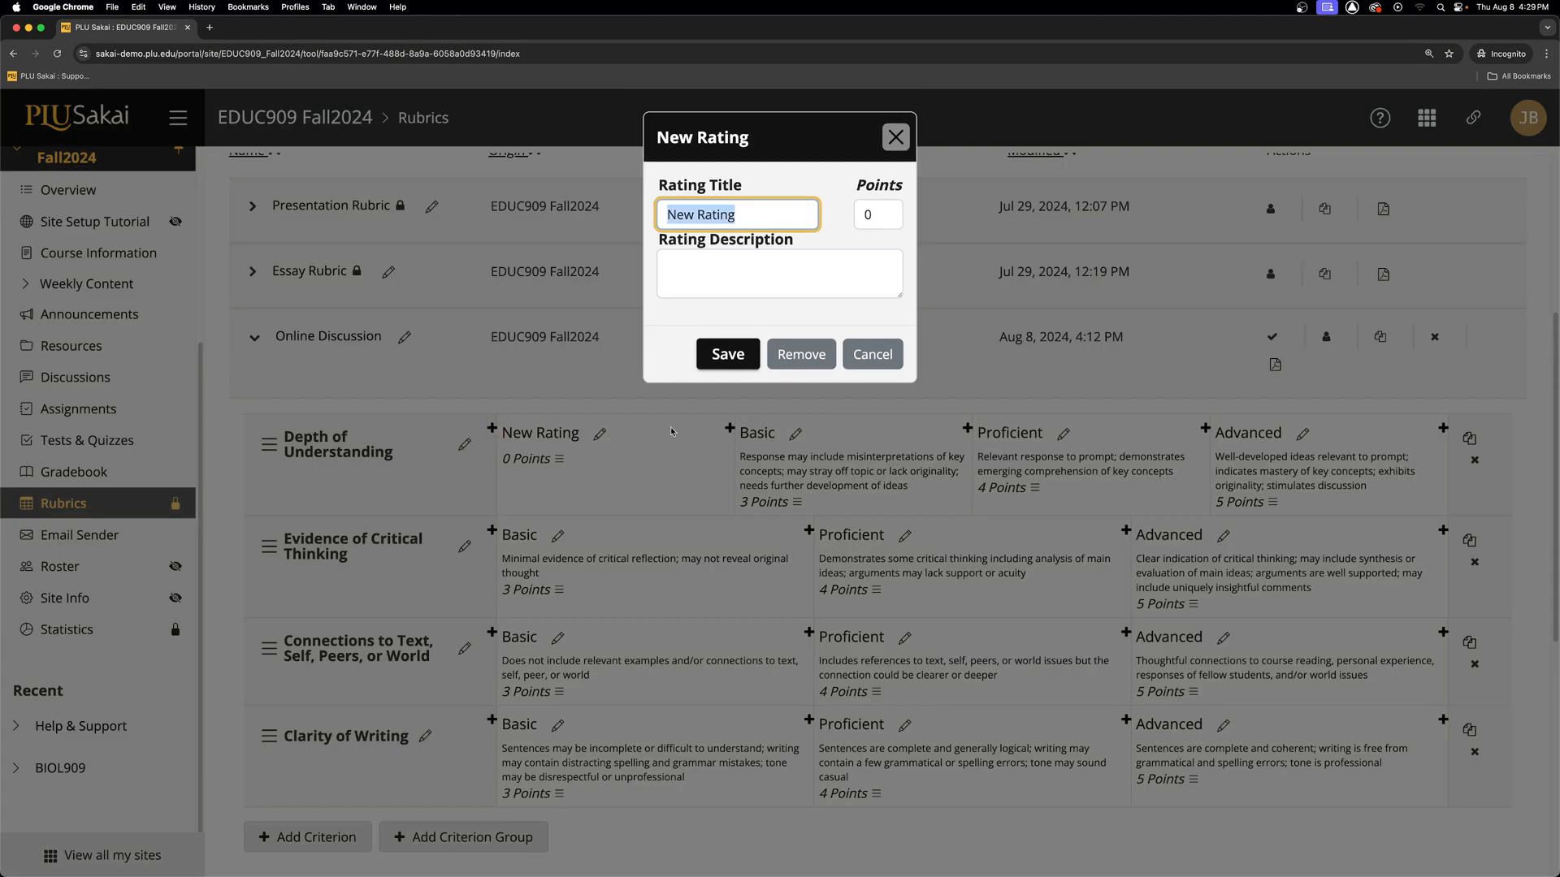
left_click(786, 362)
left_click(786, 362)
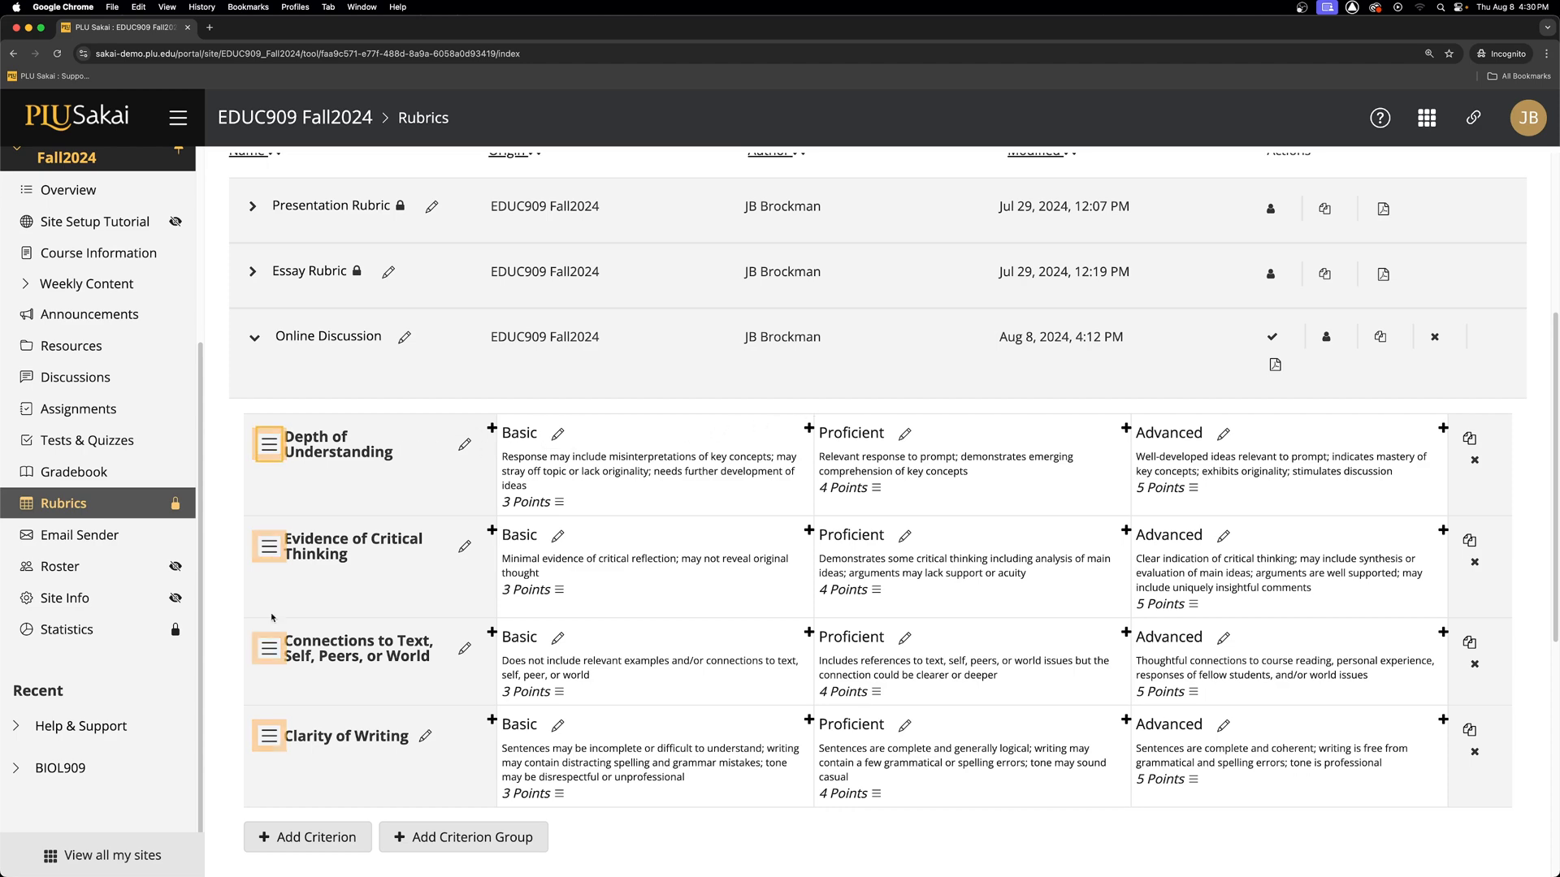
- Move the Evidence of Critical Thinking criterion downward in the rubric's criteria order
left_click_drag(268, 547, 469, 611)
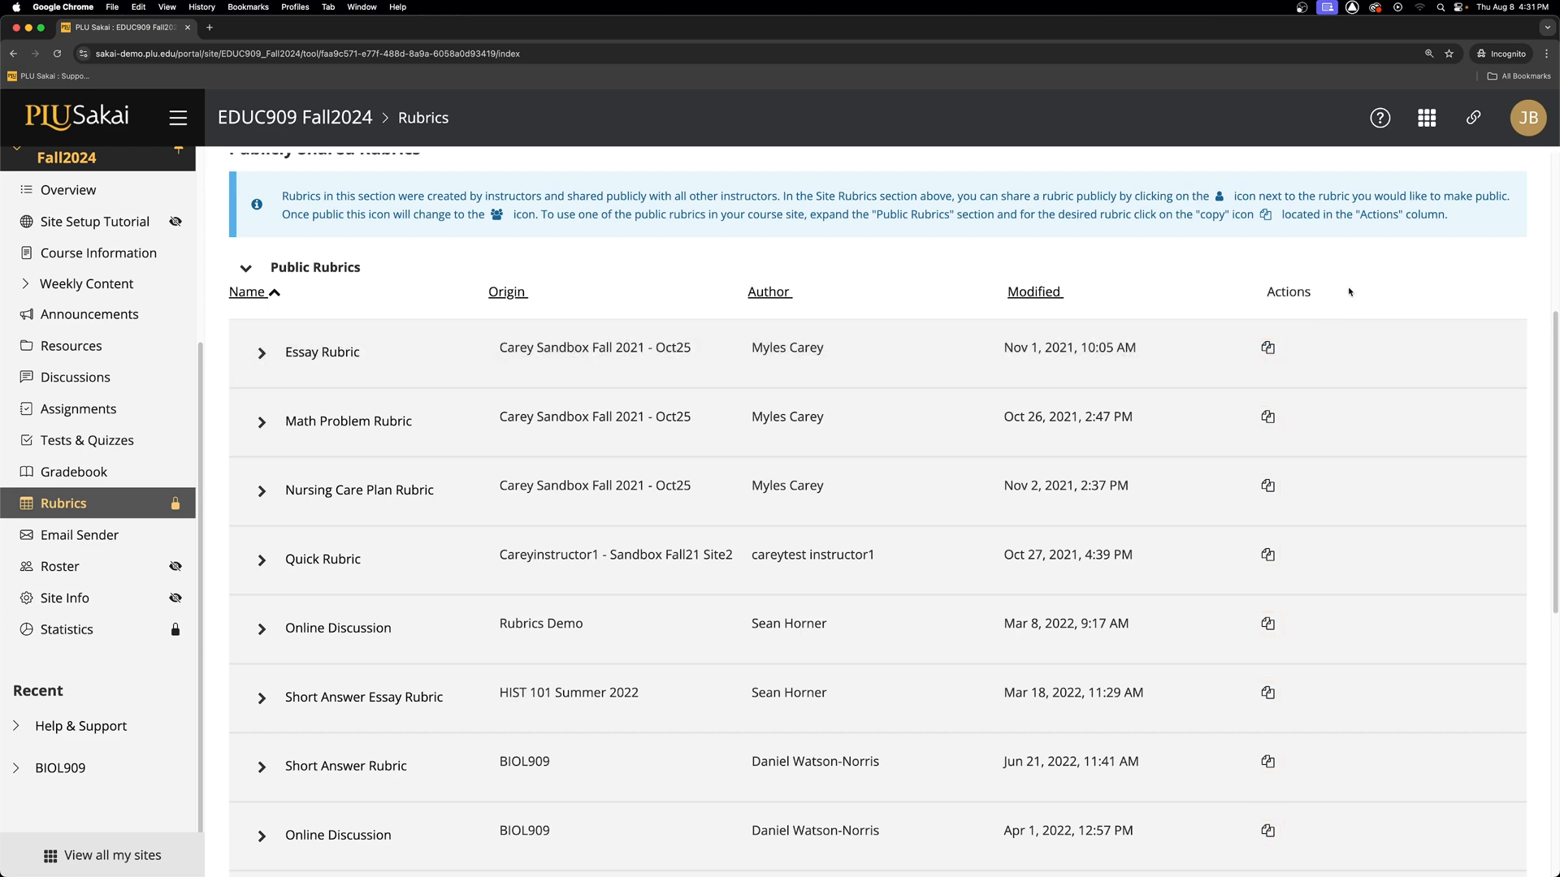
- Return from the public rubrics to the expanded list of site rubrics
scroll(1349, 292, "up", 5)
left_click(244, 469)
left_click(764, 449)
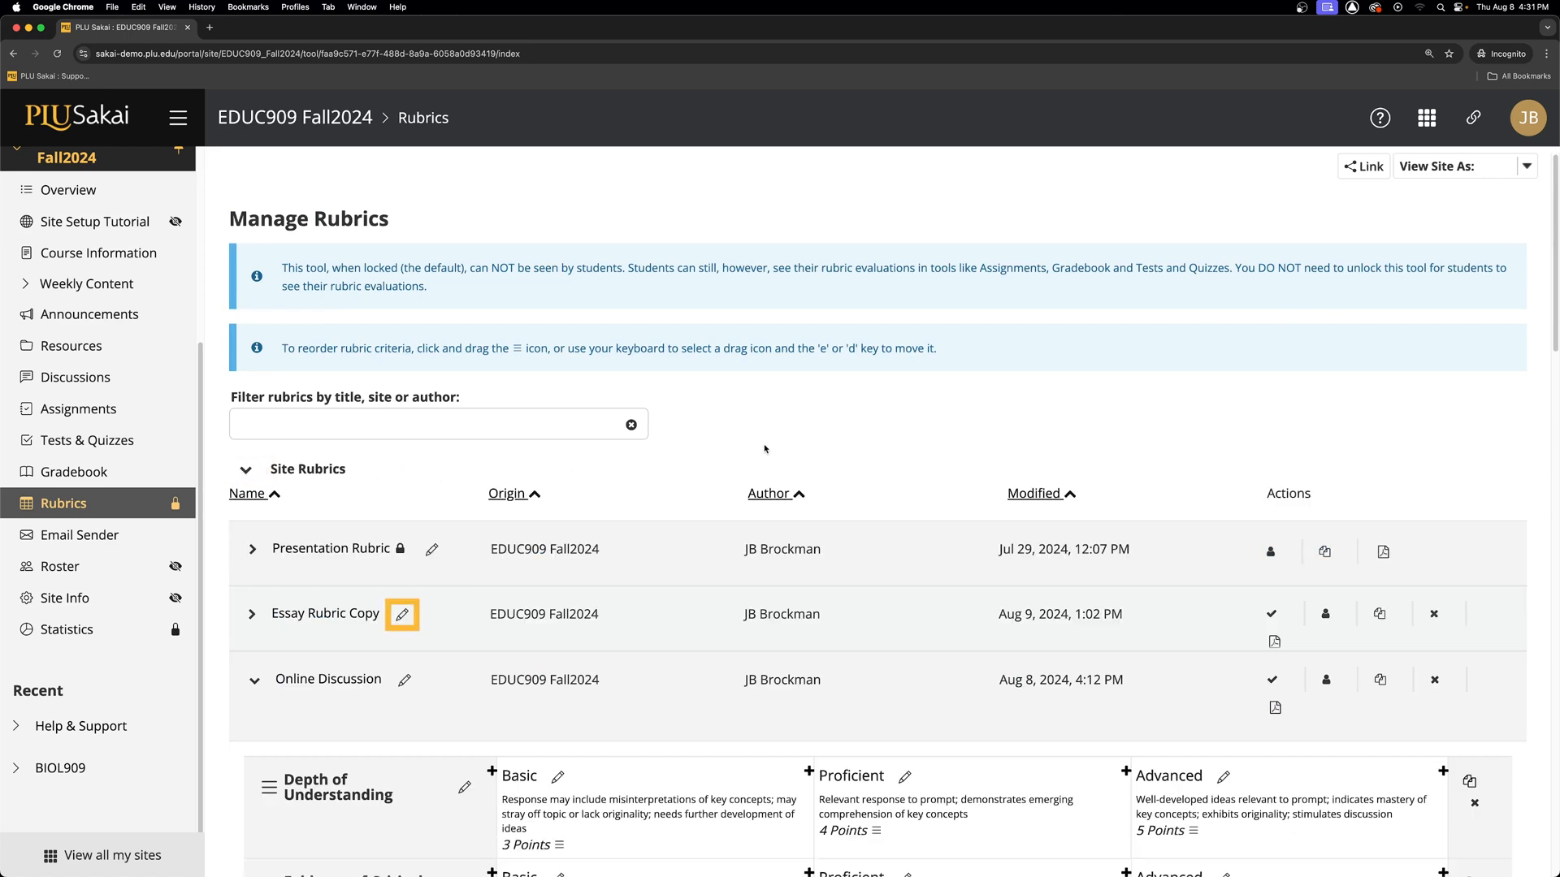